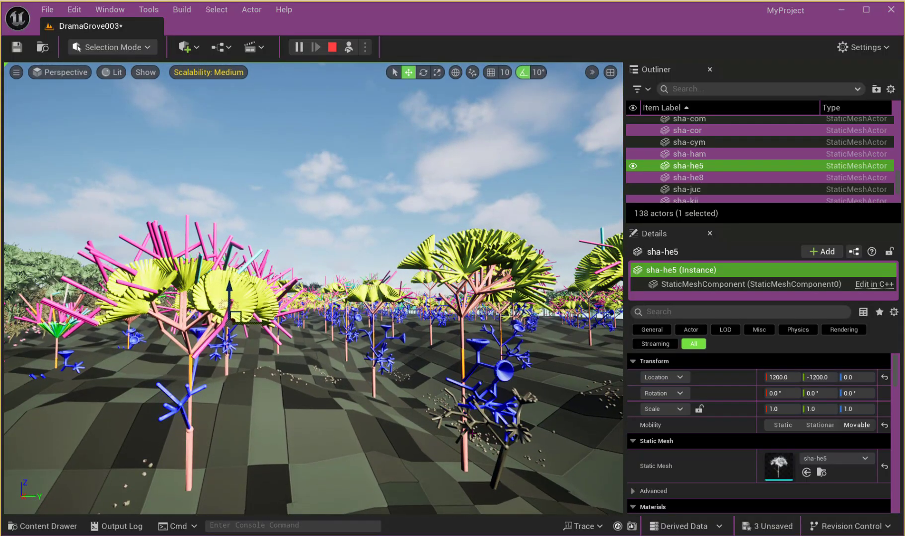
Browse to the sha-he5 mesh's source asset, start its export as an FBX file, and cancel the export.
right_click(688, 167)
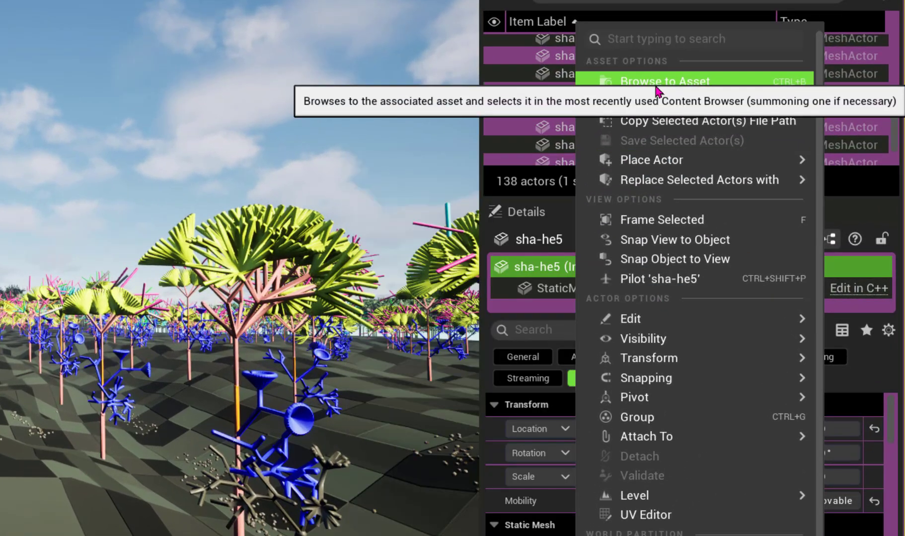
click(658, 84)
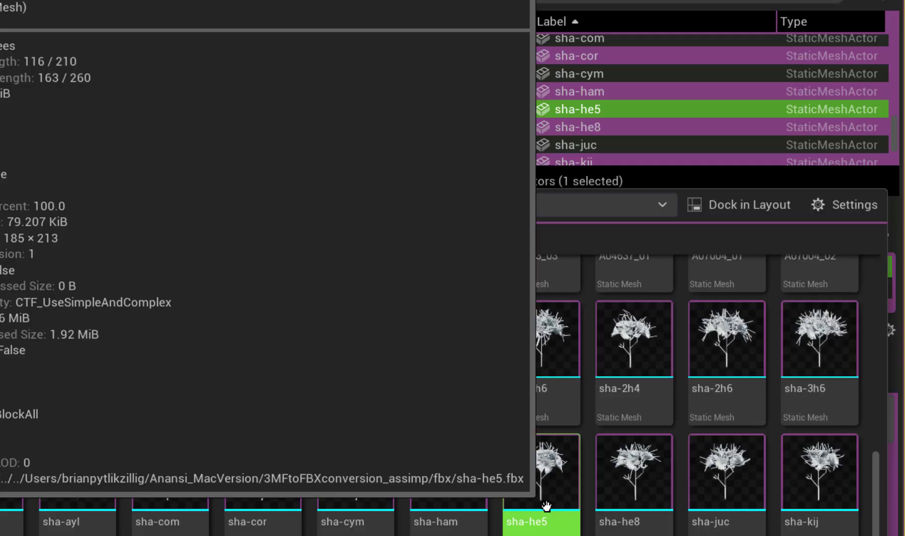
right_click(549, 510)
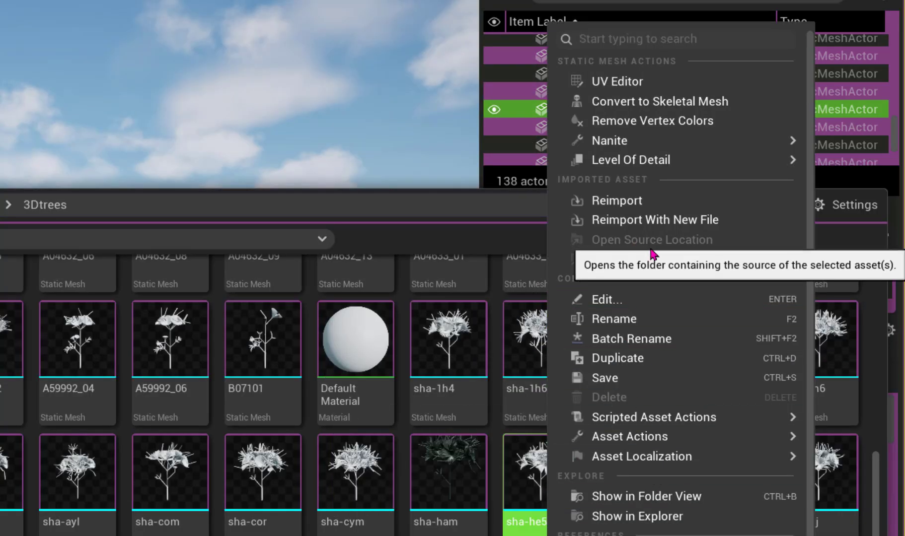
mouse_move(646, 437)
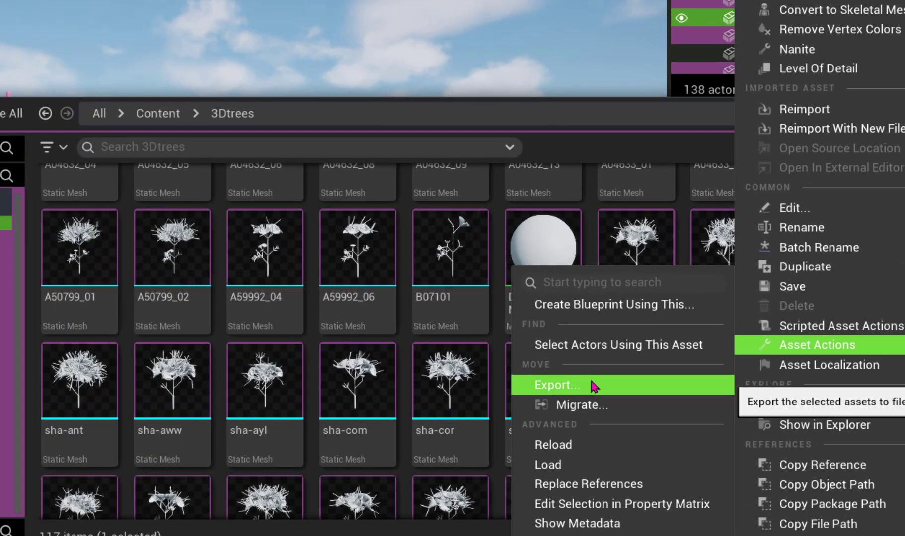
click(378, 477)
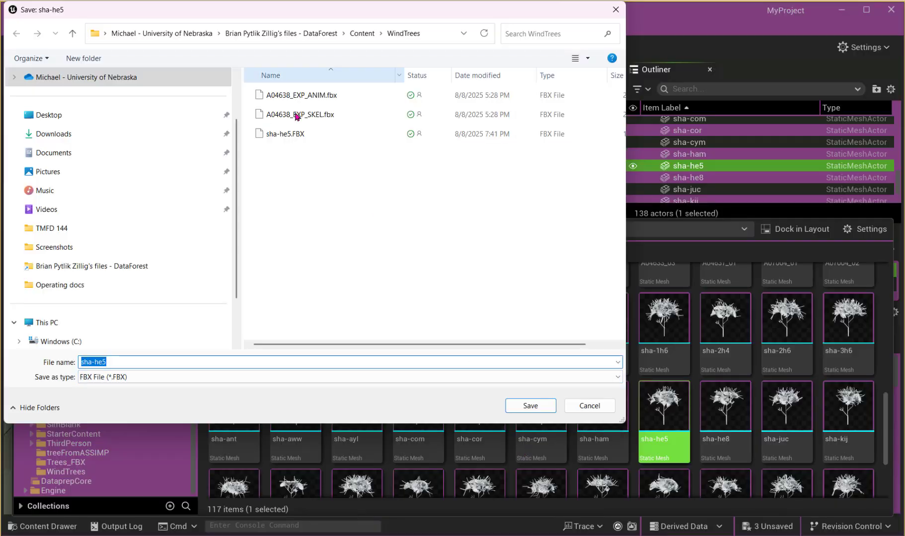
click(590, 407)
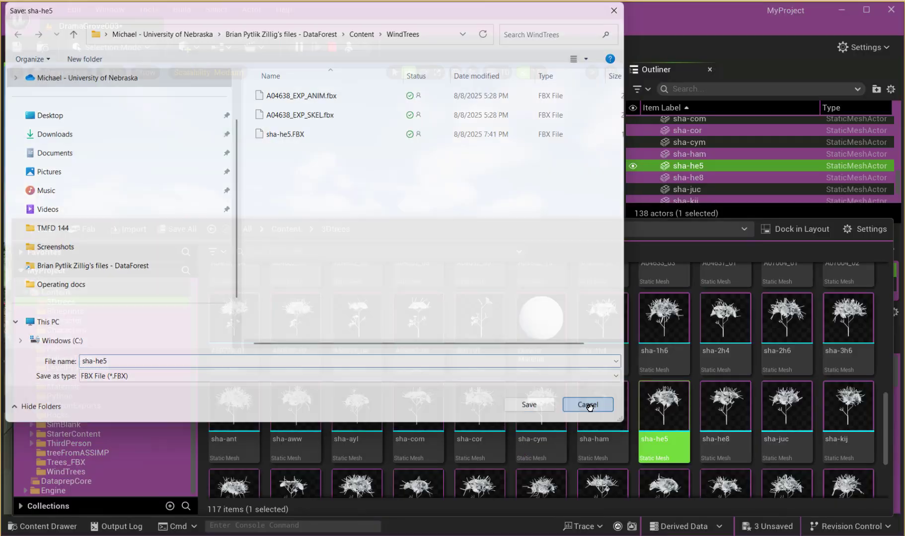
Switch to Blender and look at the file formats available for import.
click(843, 10)
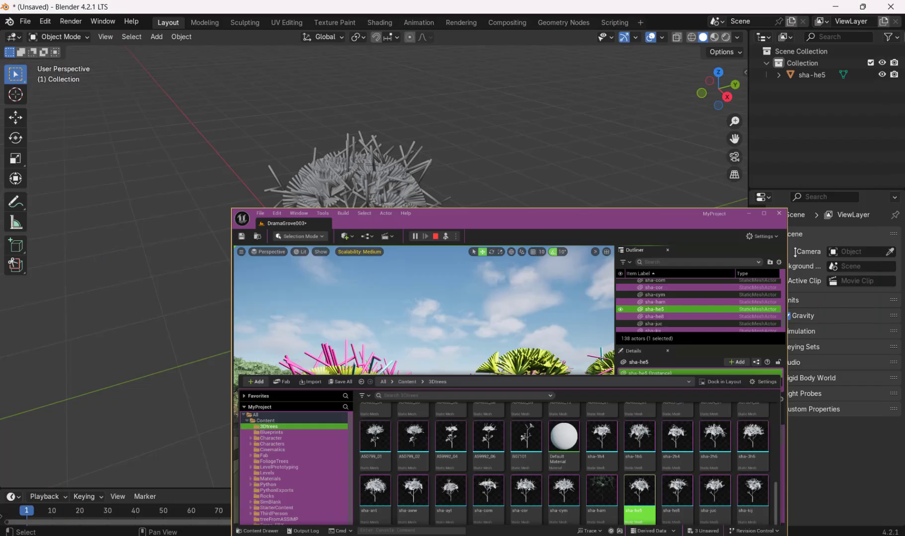
click(25, 22)
mouse_move(75, 188)
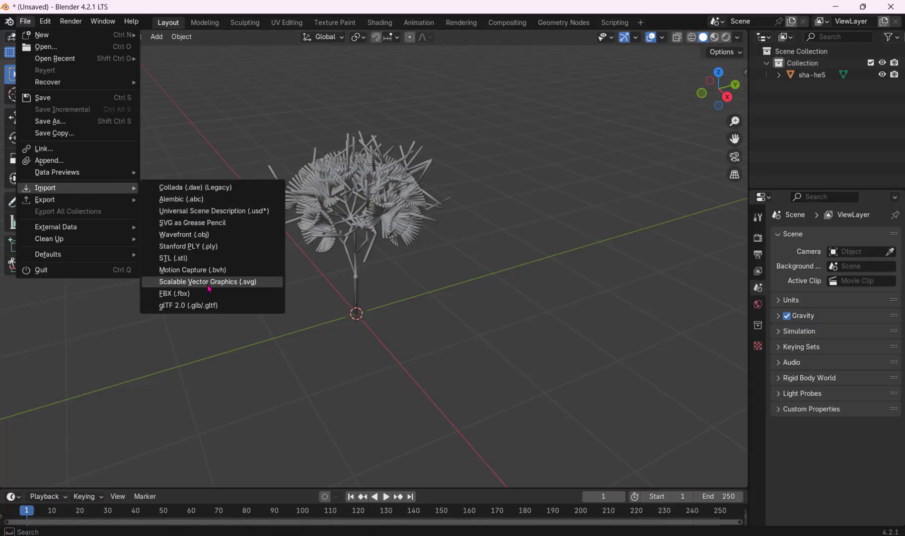
Examine the sha-he5 tree mesh from several sides and check its entry in the scene hierarchy.
middle_drag(471, 339, 506, 313)
drag(490, 366, 217, 115)
middle_drag(325, 216, 390, 240)
scroll(391, 241, up, 2)
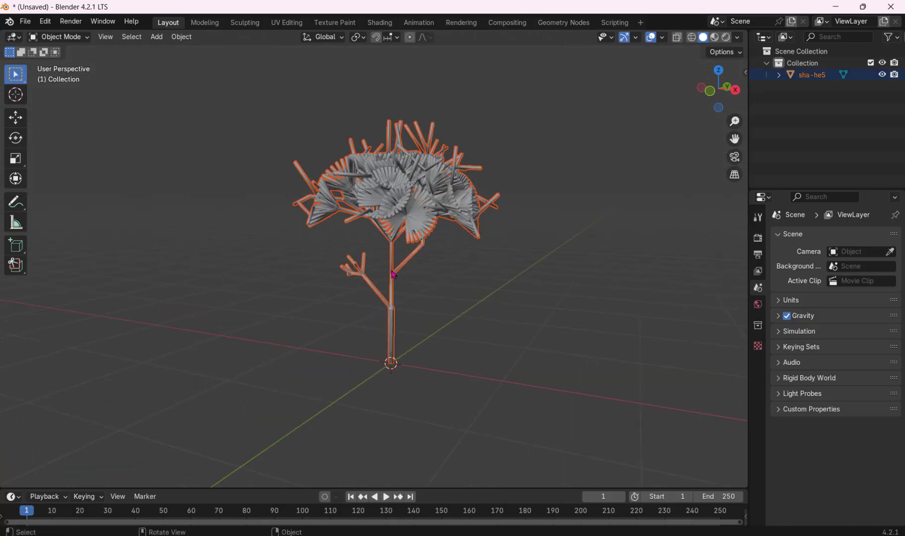
middle_drag(470, 280, 454, 277)
scroll(495, 256, down, 1)
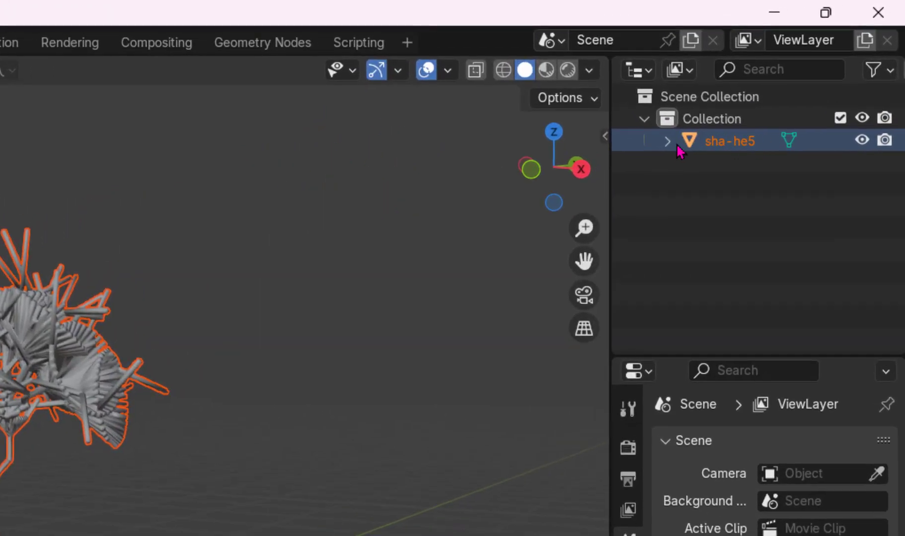
click(667, 143)
click(670, 144)
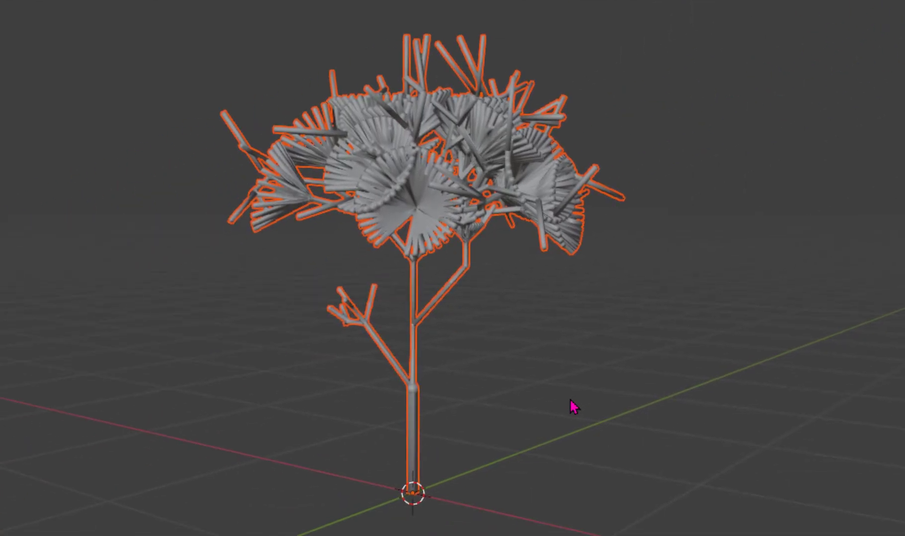
Add an armature at the scene origin and stretch it to a Z scale of about 1.128 along the trunk.
click(542, 457)
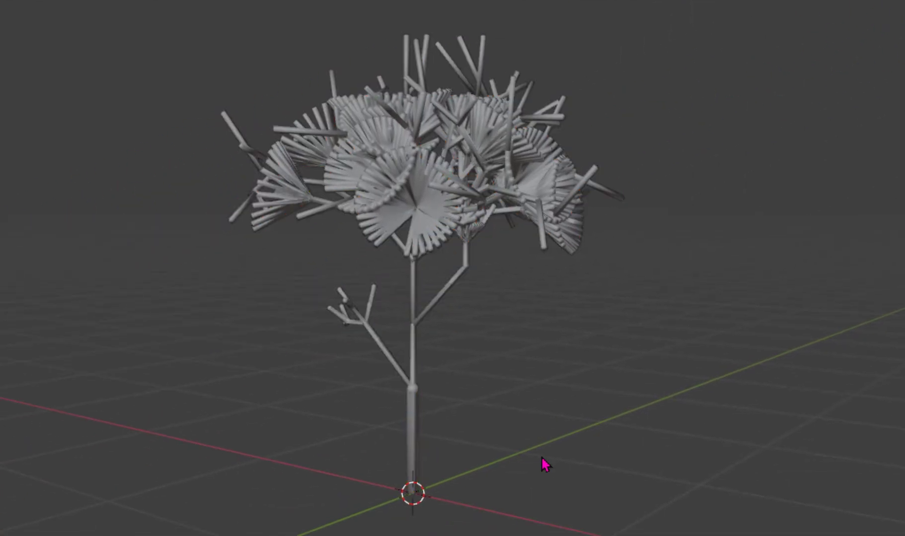
key(shift+a)
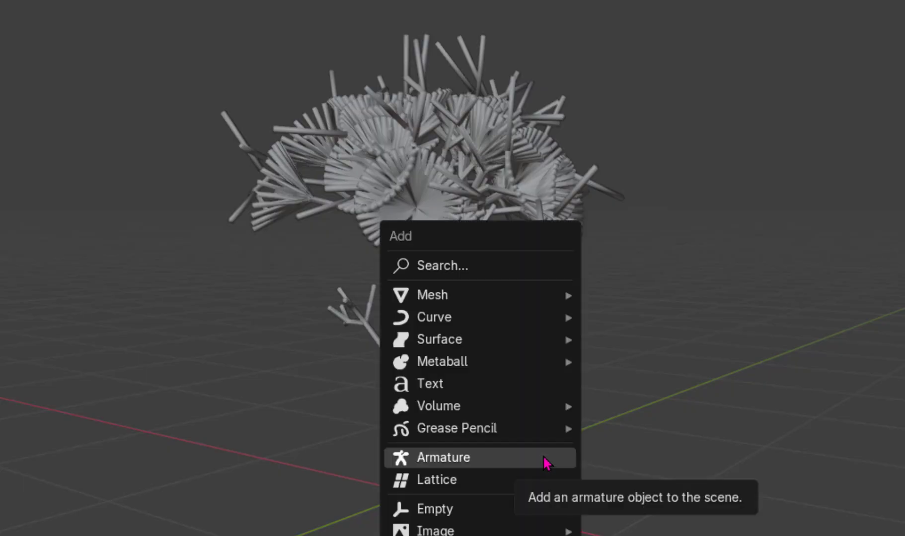
click(544, 458)
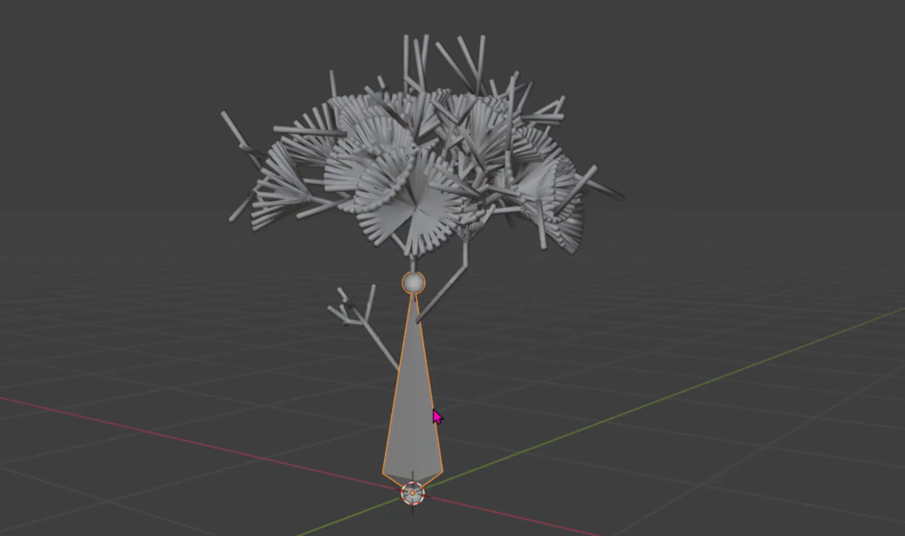
scroll(466, 402, up, 3)
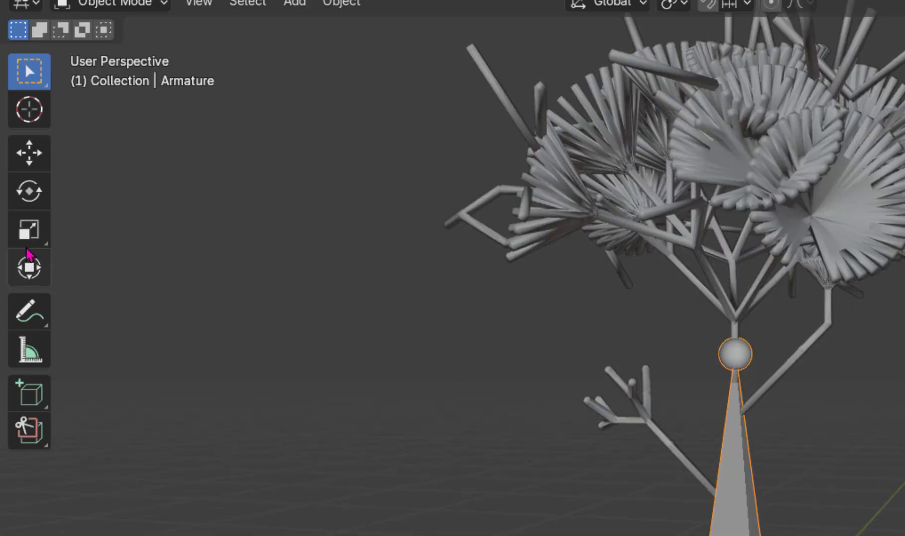
click(28, 257)
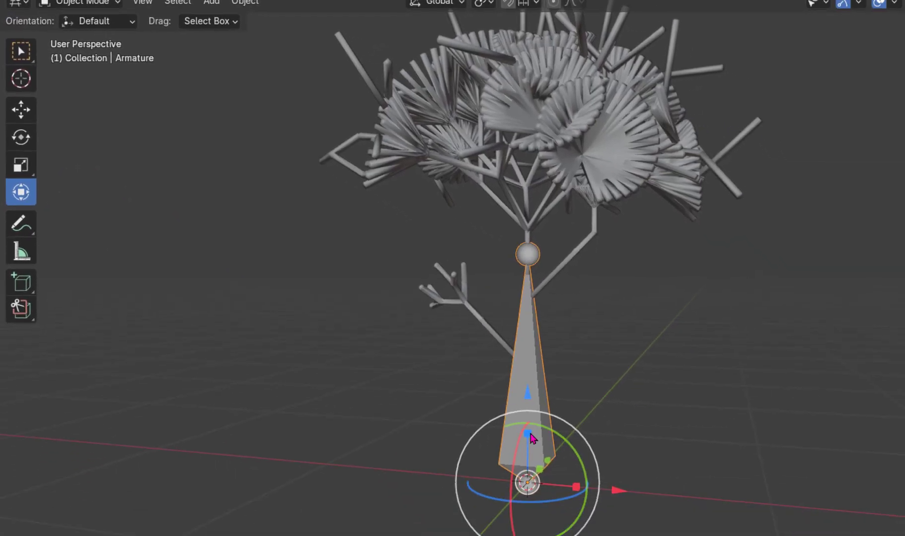
drag(531, 439, 546, 416)
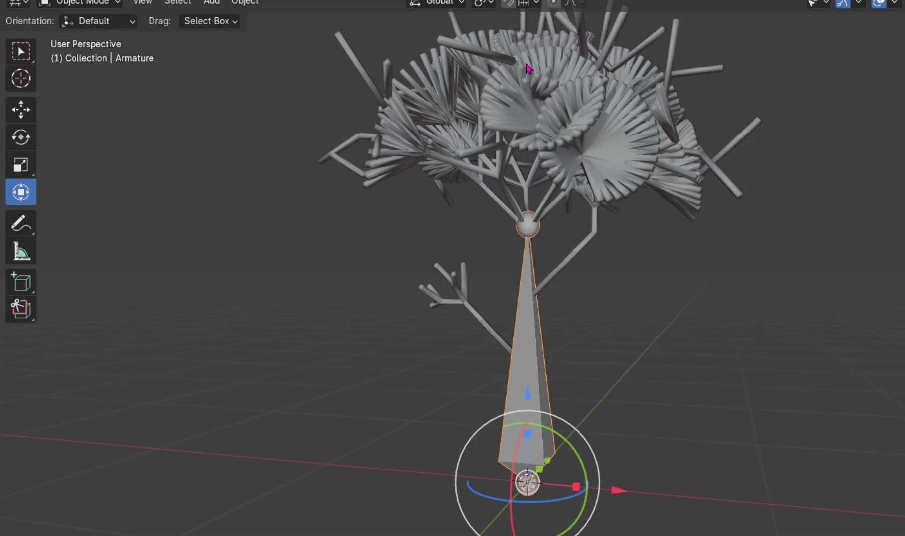
In Edit Mode, extrude a second bone about 0.5 m straight up along Z from the tip of the trunk bone.
mouse_move(666, 238)
middle_down()
mouse_move(723, 232)
mouse_move(540, 235)
mouse_move(649, 236)
middle_up()
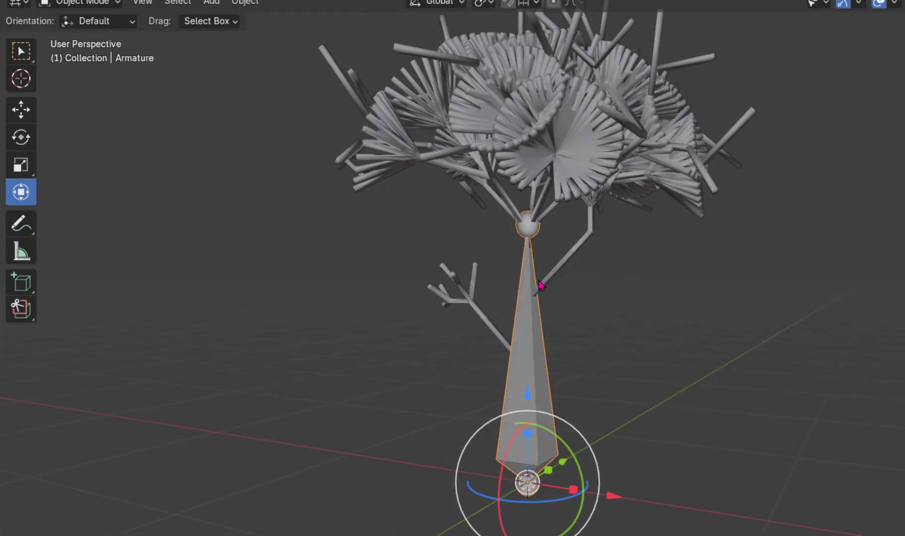
shift+middle_drag(540, 284, 618, 279)
scroll(535, 256, up, 3)
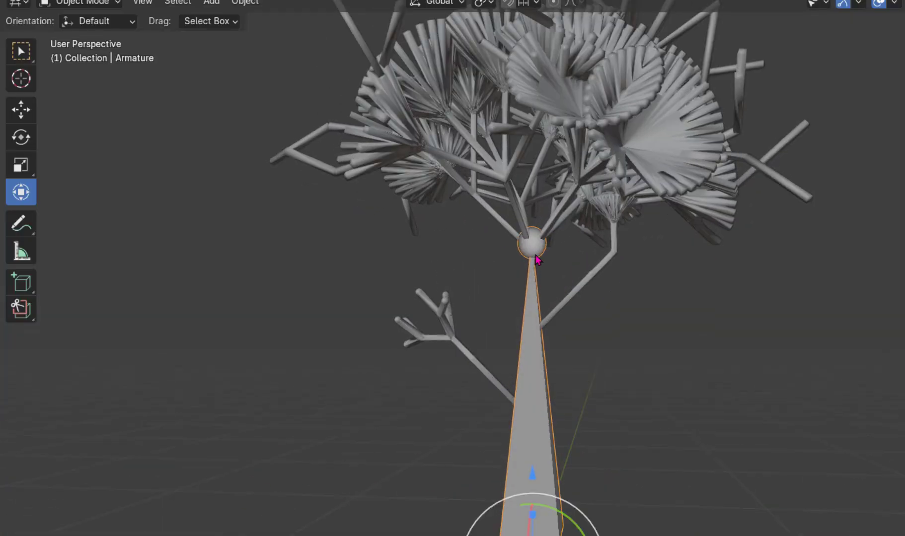
scroll(540, 268, up, 2)
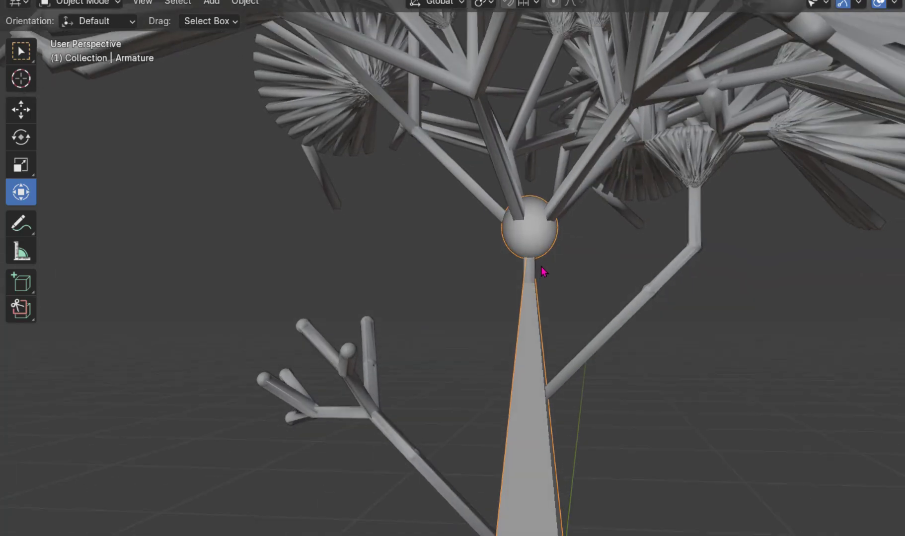
shift+middle_drag(538, 254, 524, 338)
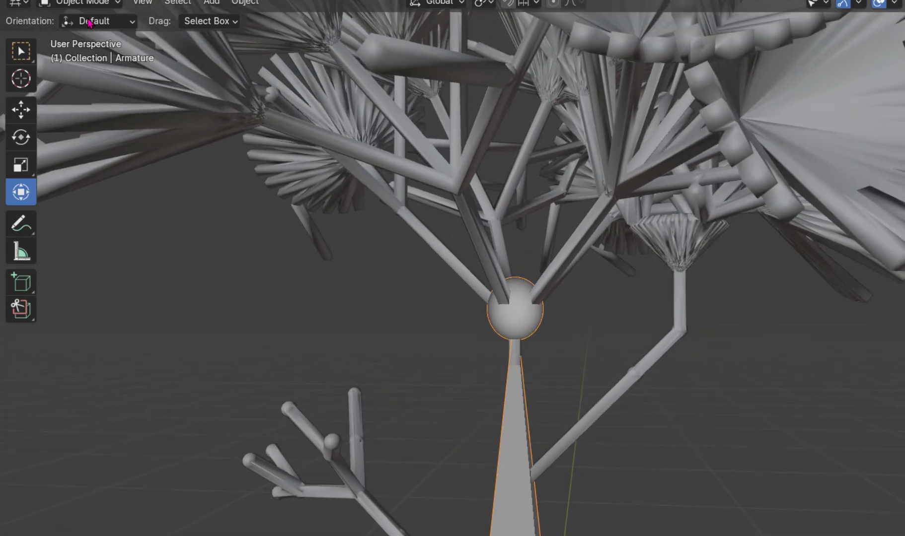
click(82, 3)
click(92, 35)
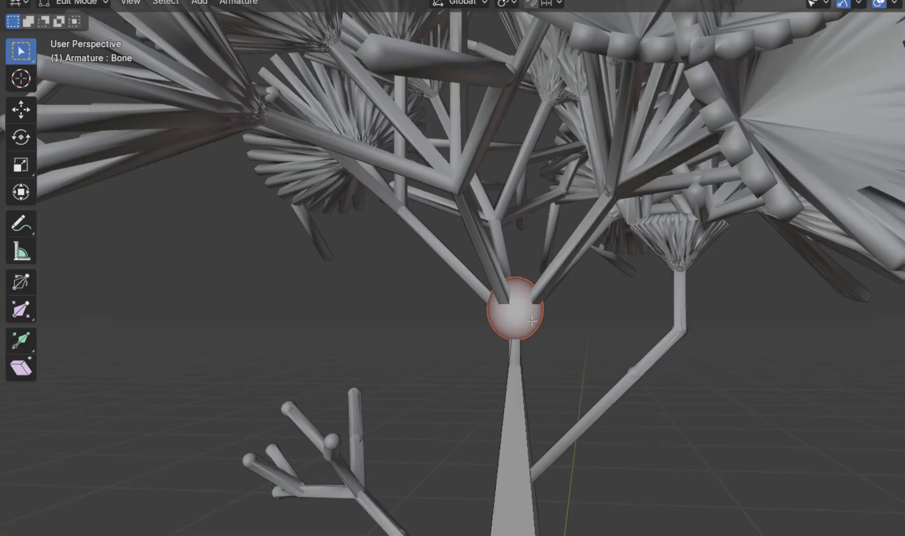
key(e)
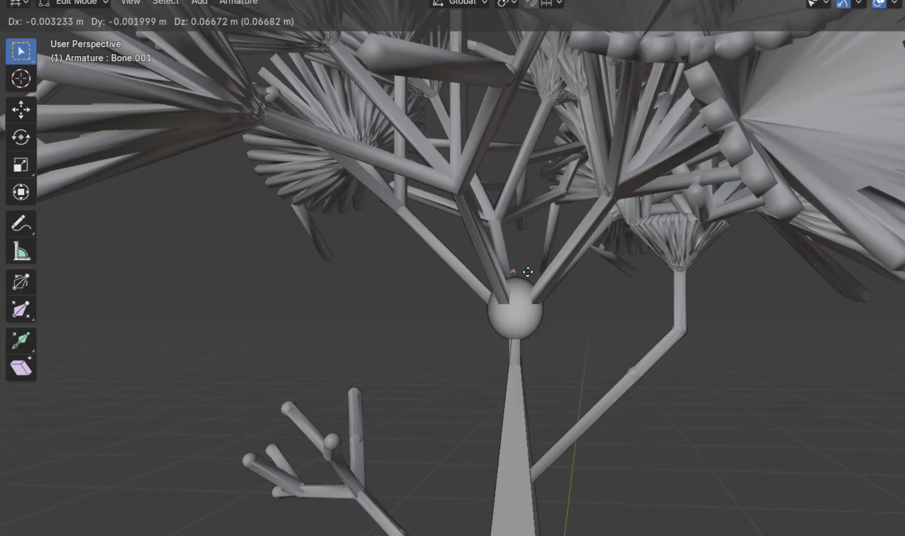
key(z)
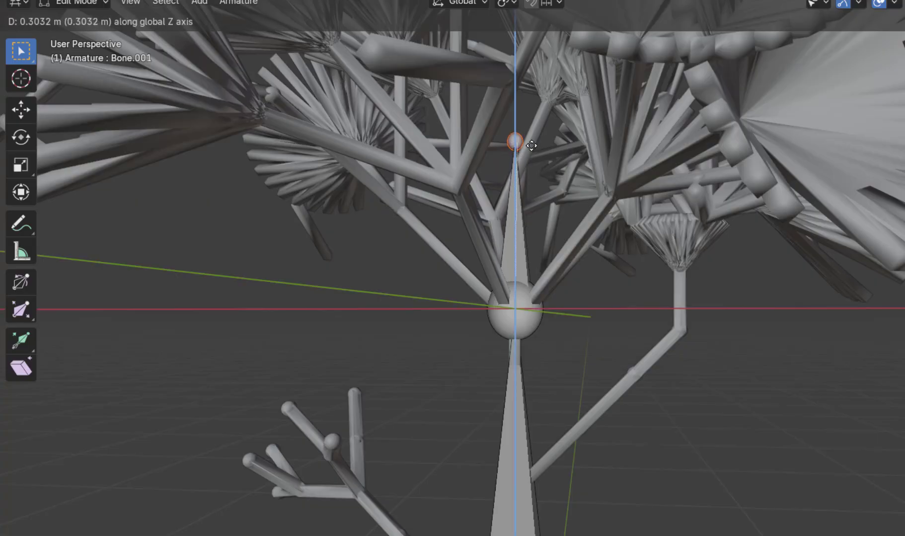
key(z)
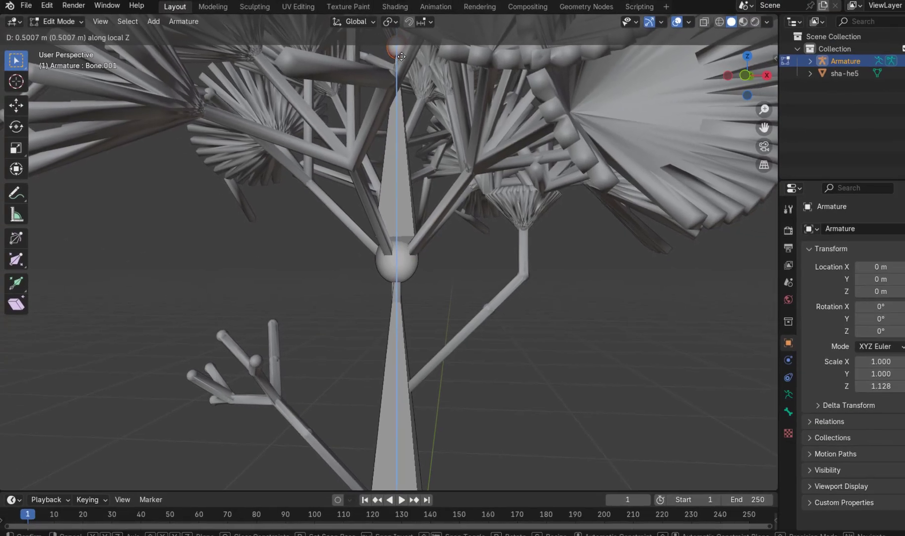
click(525, 43)
Examine from several sides how the two bones sit inside the tree's trunk and crown.
middle_drag(604, 219, 664, 201)
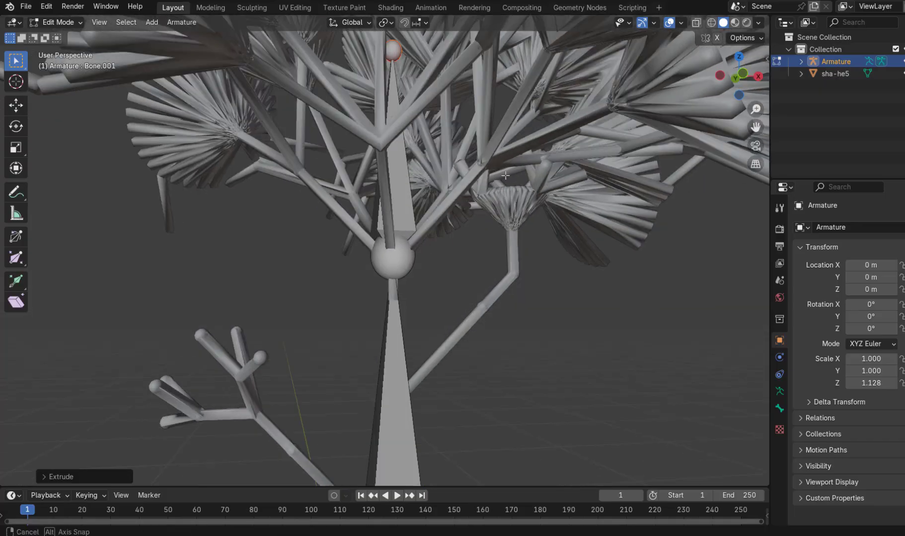
middle_drag(505, 175, 568, 180)
scroll(540, 193, down, 2)
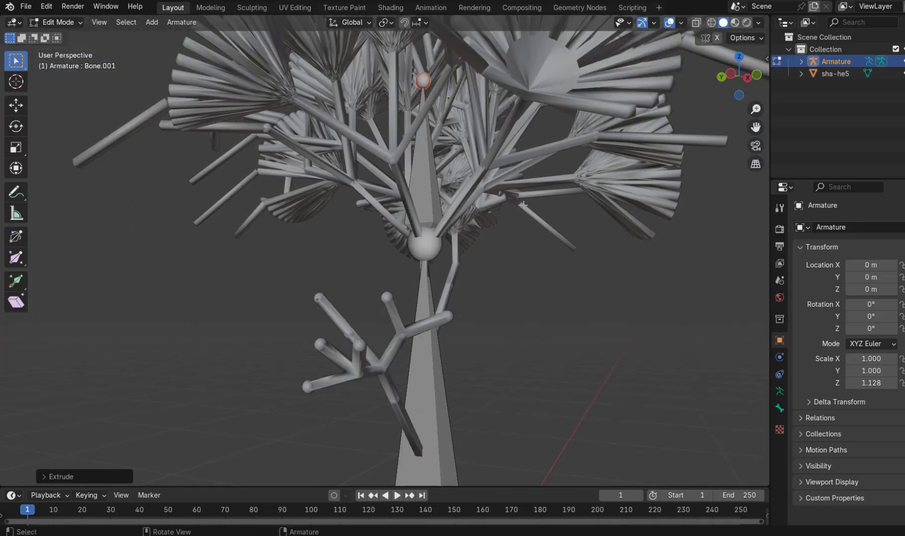
middle_drag(523, 205, 371, 293)
scroll(371, 293, down, 4)
scroll(450, 300, up, 1)
middle_drag(450, 300, 522, 332)
scroll(426, 340, down, 2)
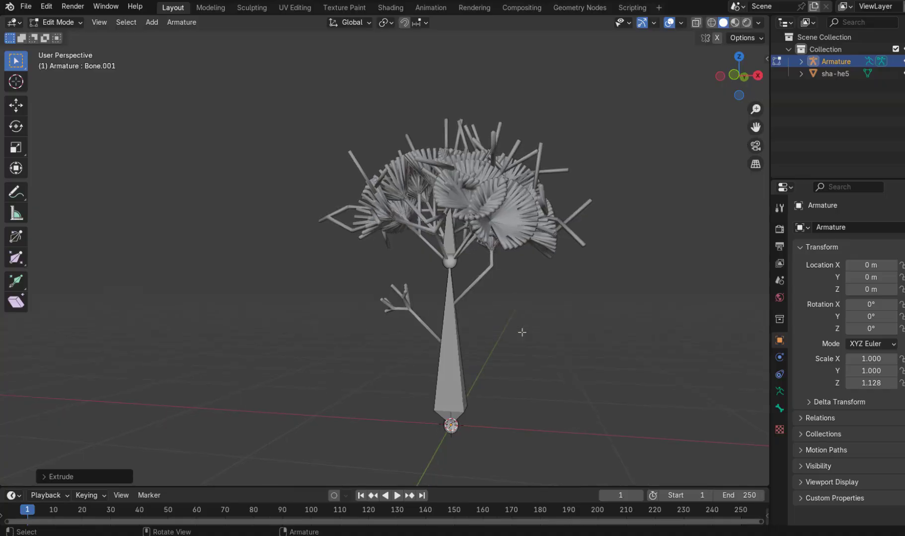
click(528, 326)
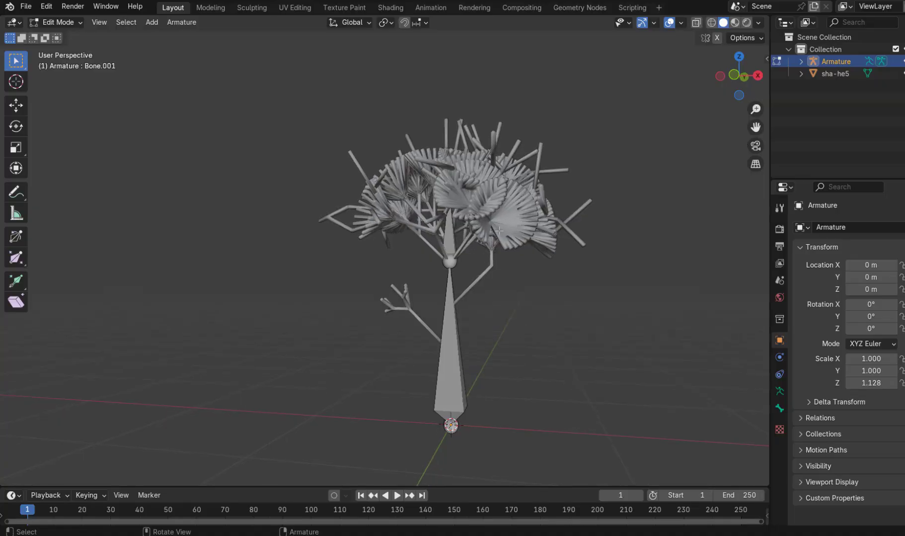
Return to Object Mode and parent the sha-he5 tree mesh to the armature using Armature Deform With Automatic Weights.
click(52, 23)
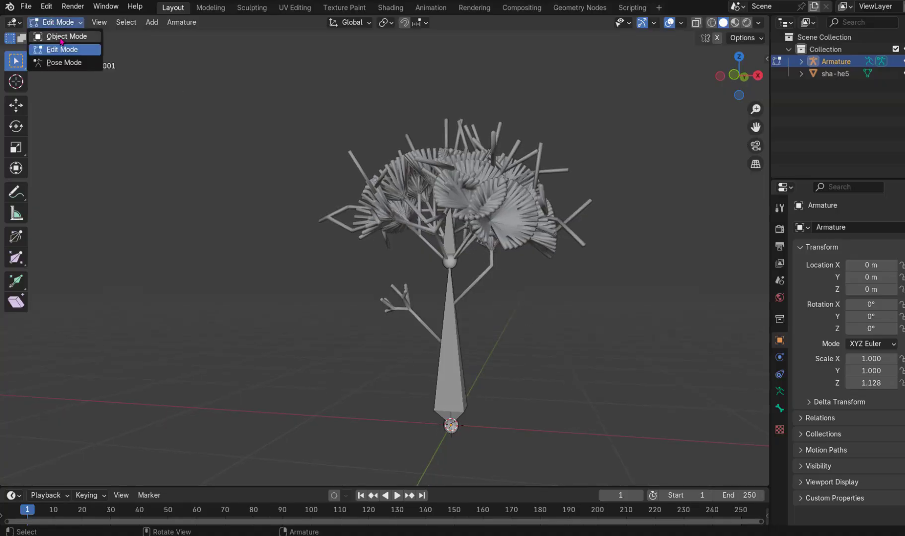
click(62, 38)
click(521, 222)
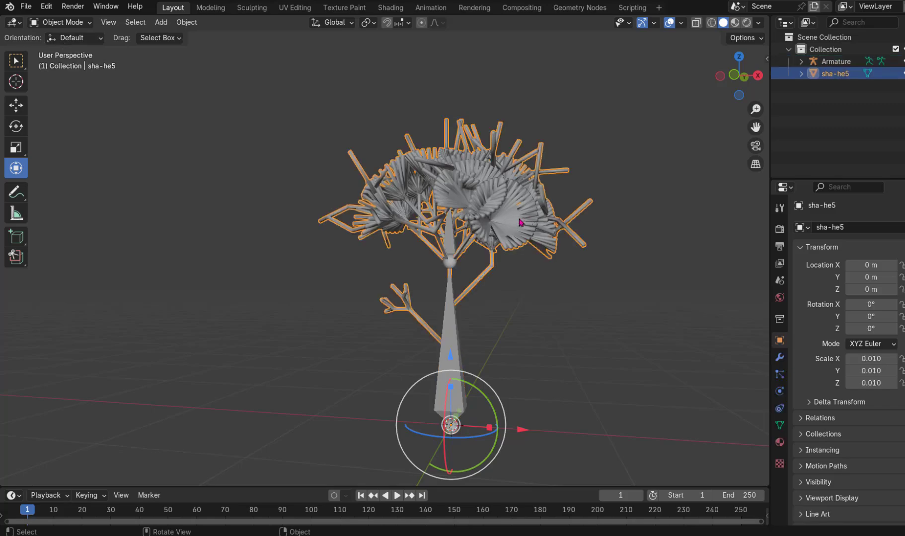
shift+click(451, 356)
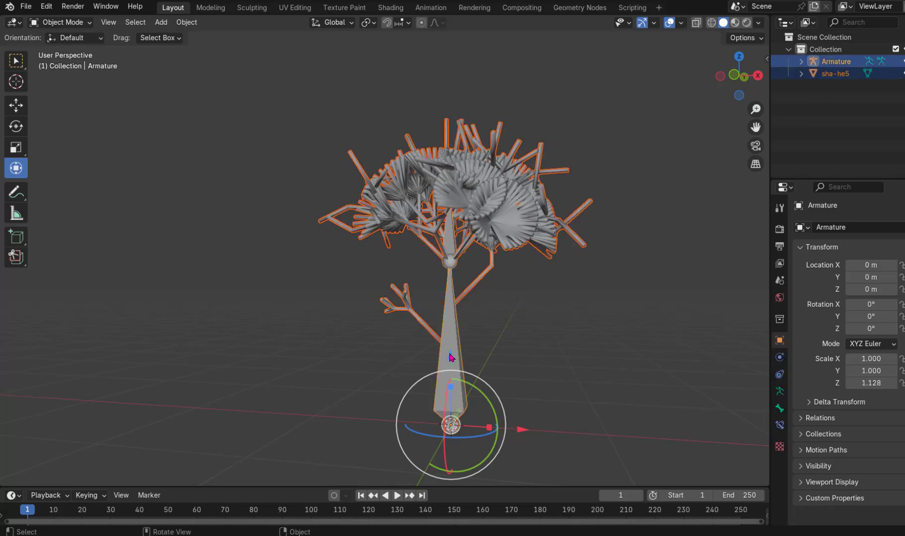
right_click(450, 337)
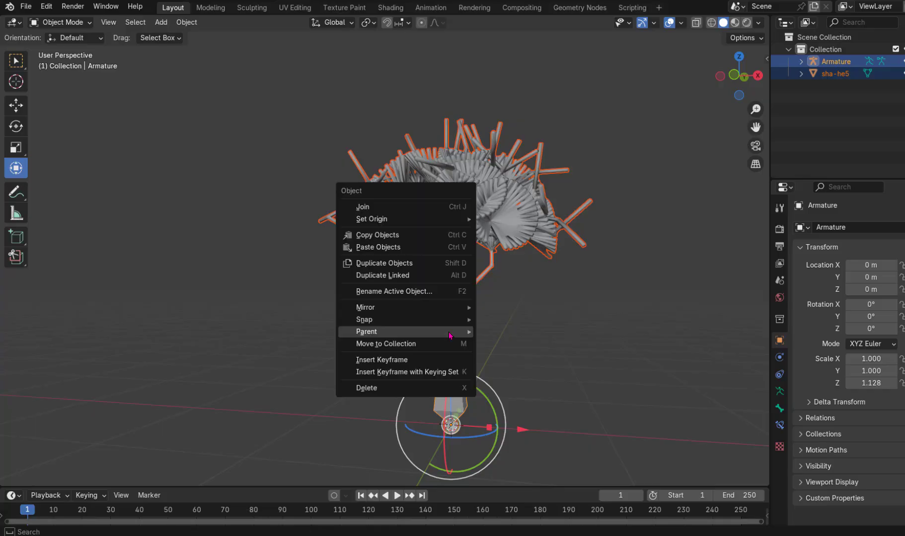
mouse_move(449, 335)
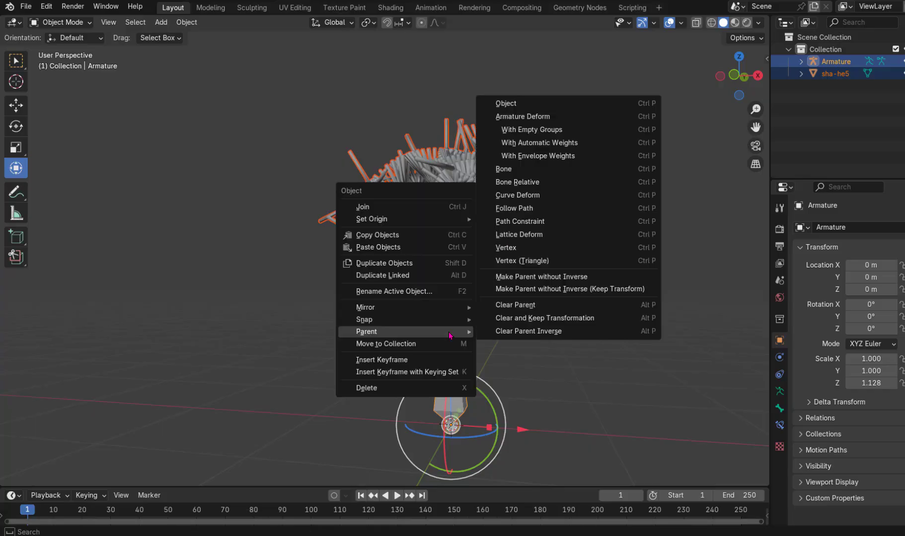
click(555, 144)
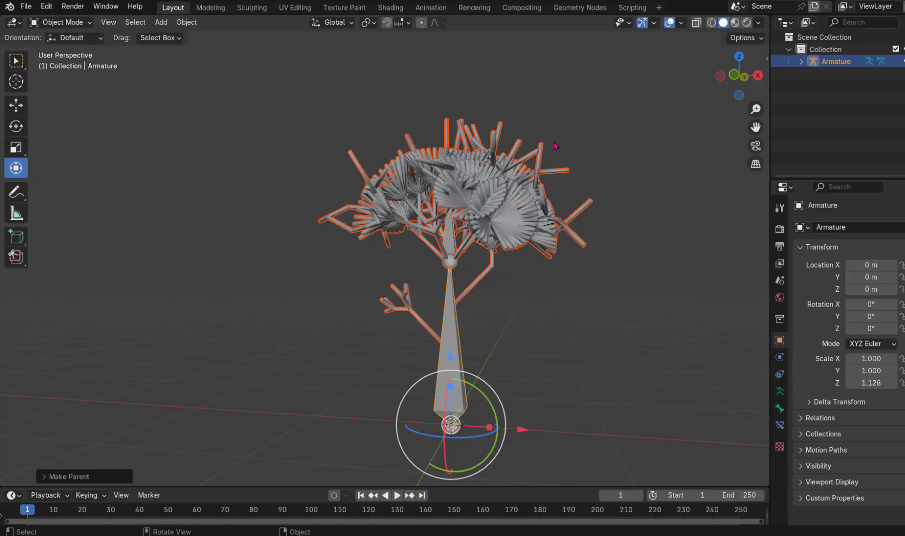
Select the armature together with its child mesh sha-he5 and switch to Weight Paint mode.
click(559, 348)
middle_drag(588, 347, 536, 365)
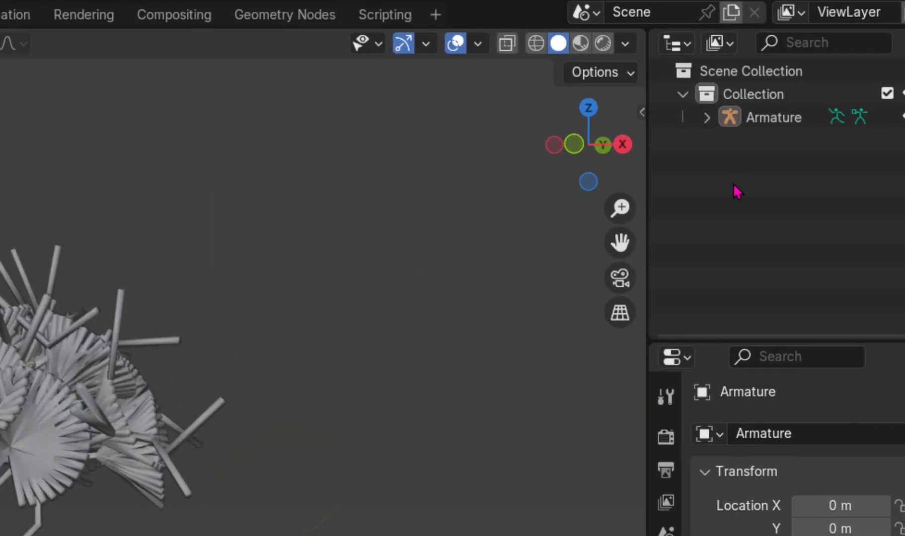
click(707, 122)
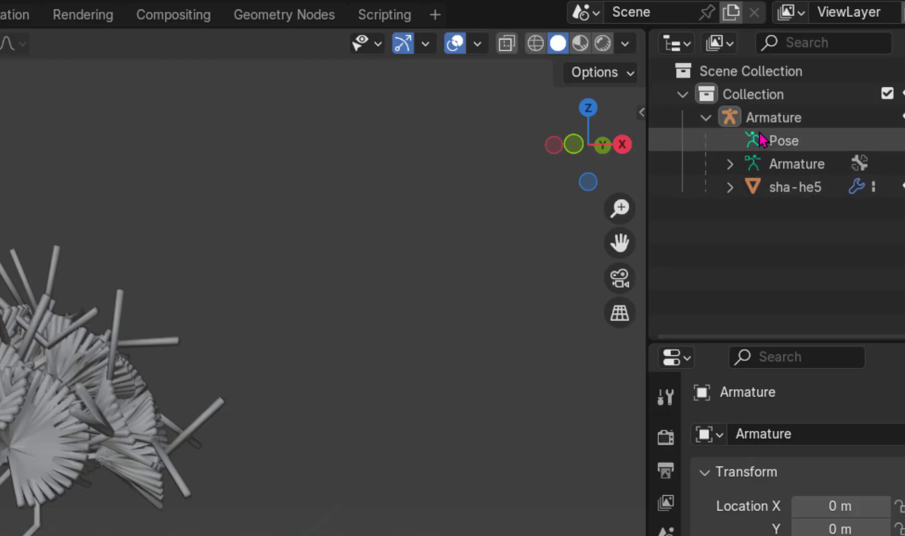
click(769, 119)
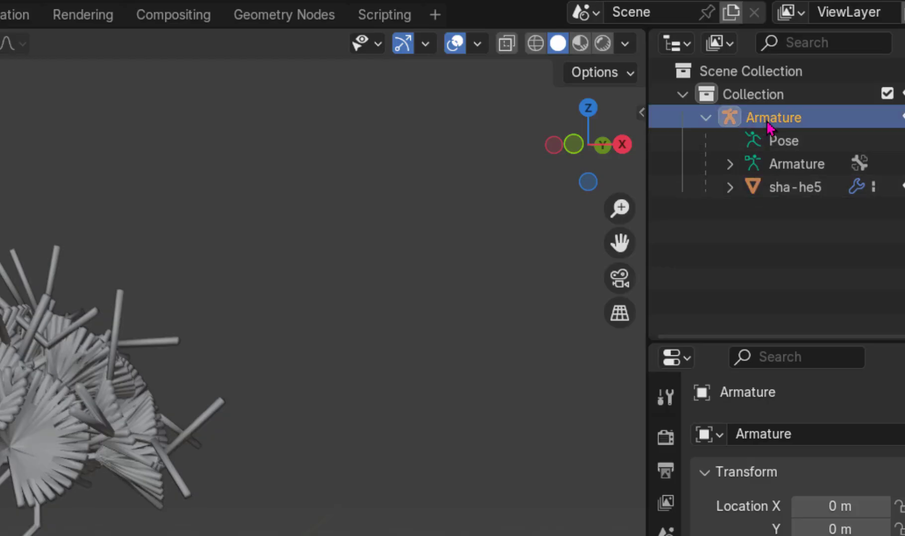
ctrl+click(810, 190)
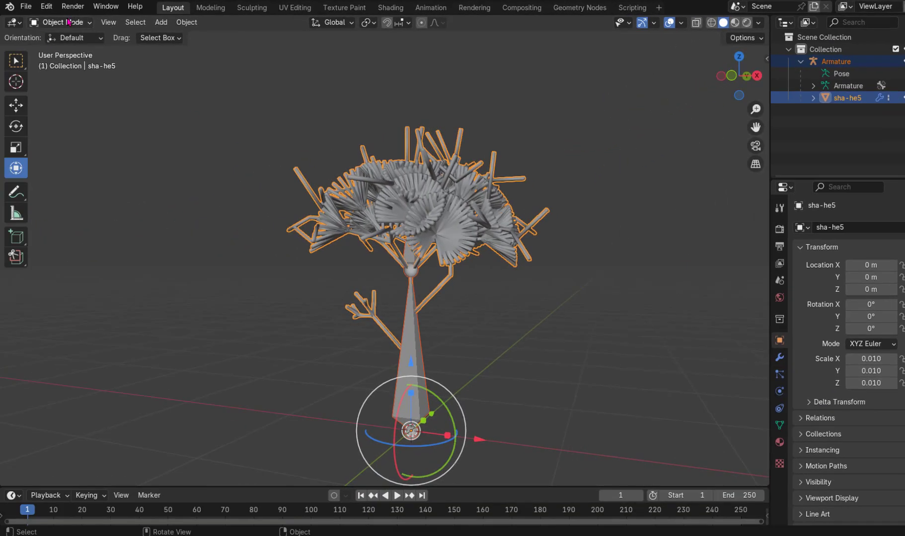
click(69, 22)
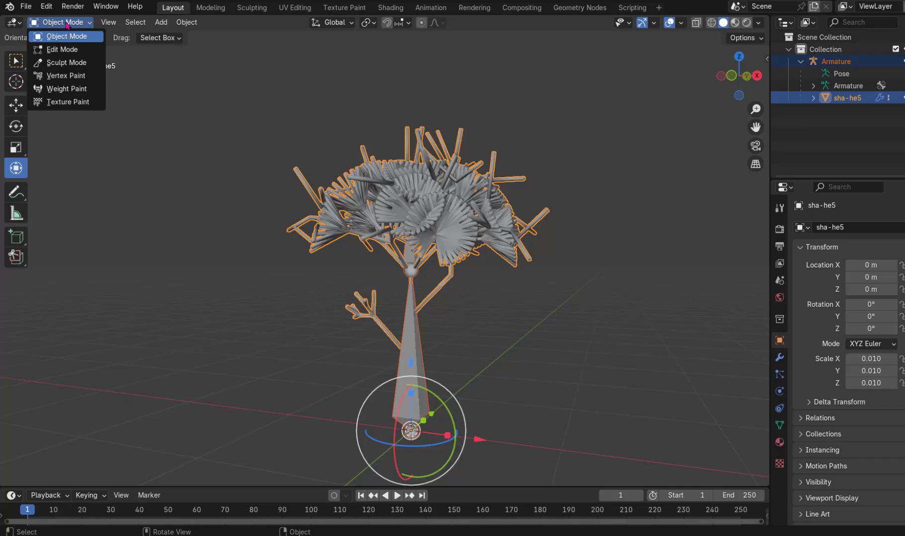
click(67, 89)
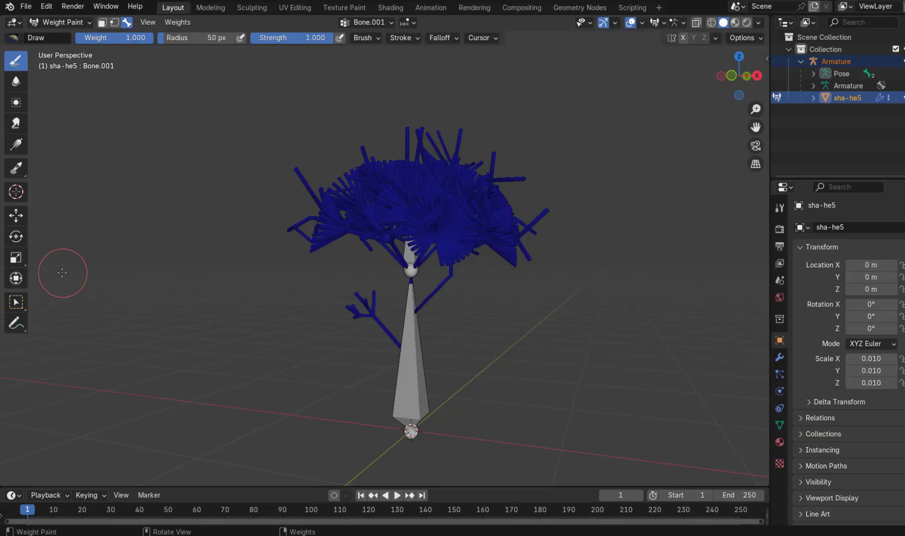
Select the upper bone for weighting and set the Draw brush radius to 159 px.
click(16, 215)
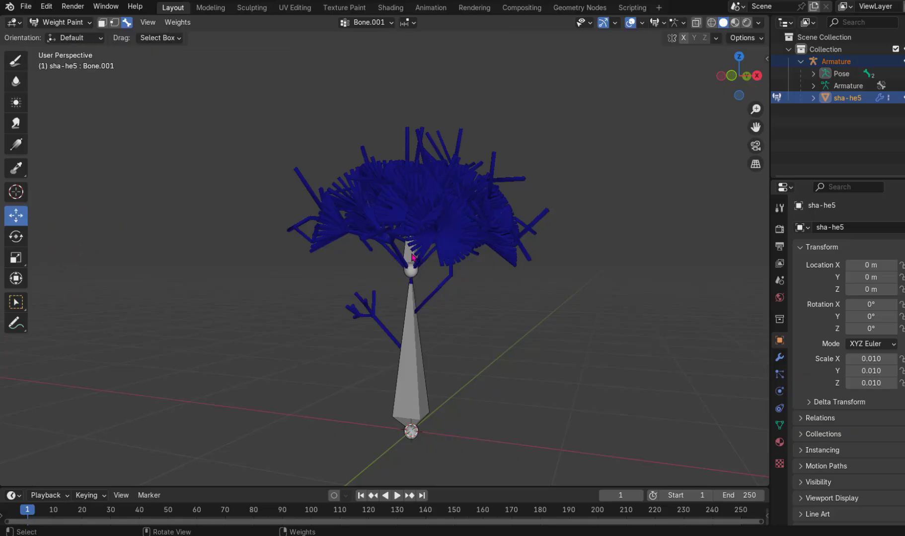
middle_drag(418, 314, 440, 230)
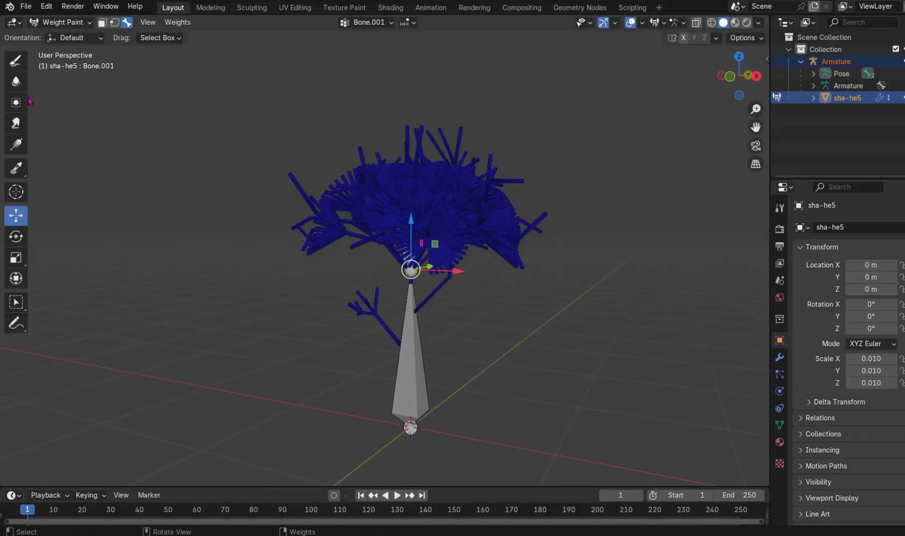
click(16, 63)
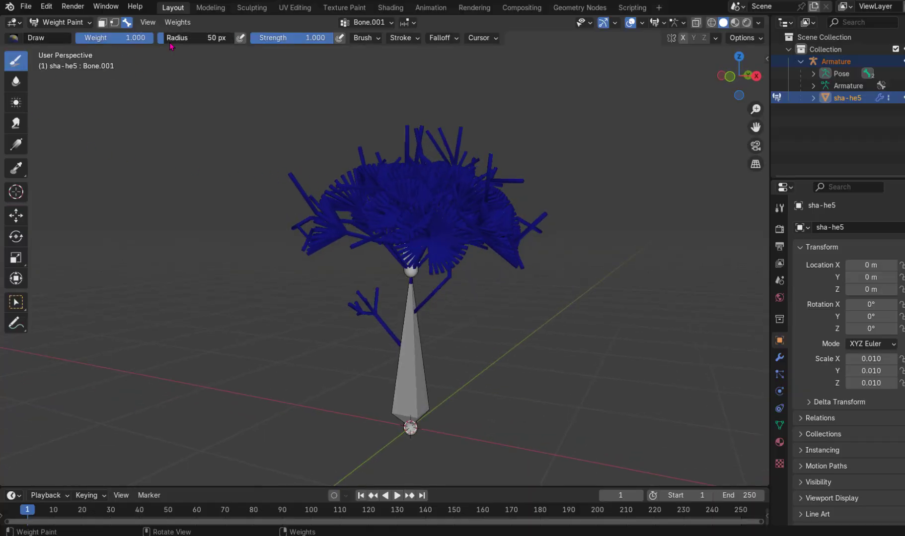
drag(211, 37, 210, 46)
Paint the tree's whole crown from all sides with weight 1.000 for the upper bone, leaving the trunk and low side branch unpainted.
mouse_move(321, 150)
mouse_down()
mouse_move(411, 192)
mouse_move(293, 192)
mouse_move(294, 202)
mouse_move(496, 220)
mouse_move(745, 189)
mouse_move(370, 188)
mouse_move(358, 136)
mouse_up()
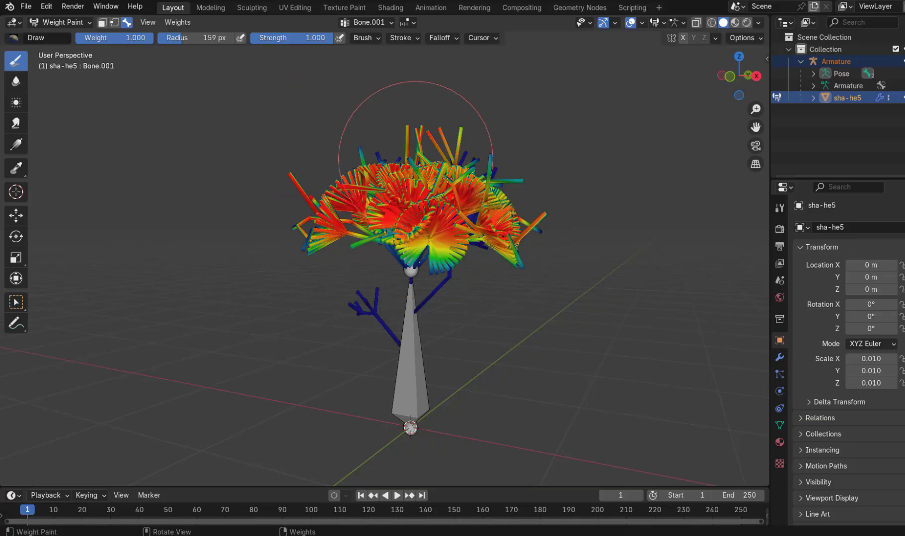
middle_drag(516, 202, 295, 228)
mouse_move(295, 229)
mouse_down()
mouse_move(370, 223)
mouse_move(328, 227)
mouse_up()
middle_drag(559, 202, 392, 215)
mouse_move(392, 215)
mouse_down()
mouse_move(211, 272)
mouse_move(276, 292)
mouse_move(339, 152)
mouse_move(469, 155)
mouse_move(378, 152)
mouse_move(583, 212)
mouse_move(500, 149)
mouse_move(392, 135)
mouse_up()
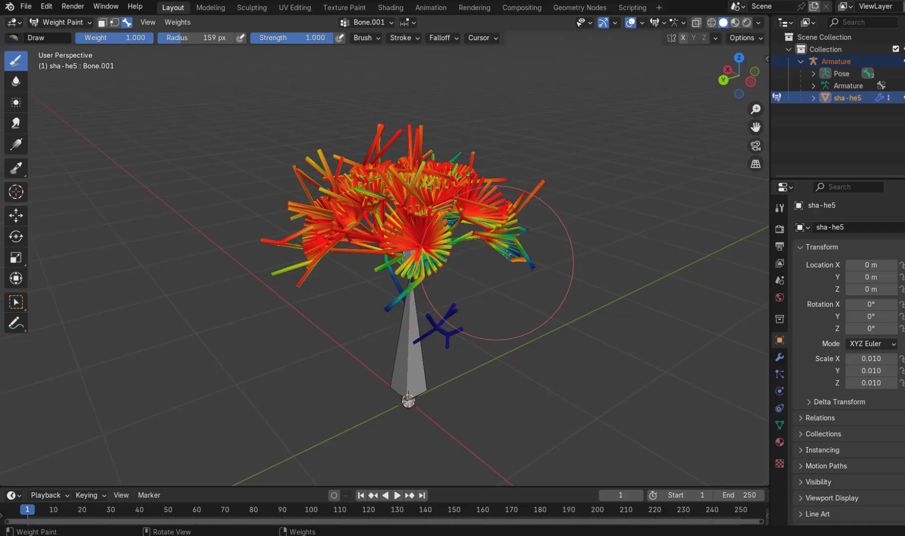
mouse_move(497, 263)
mouse_down()
mouse_move(522, 256)
mouse_move(533, 236)
mouse_up()
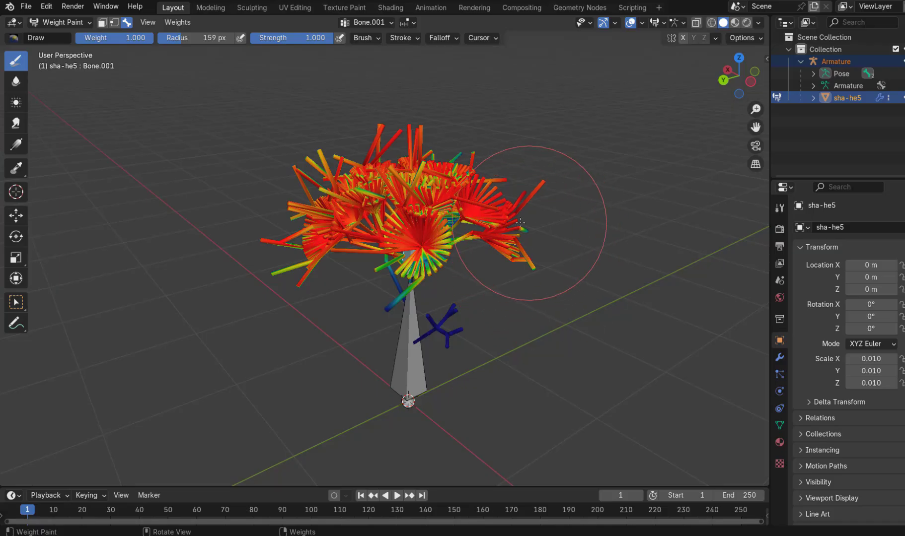
mouse_move(516, 178)
middle_down()
mouse_move(427, 258)
mouse_move(555, 253)
mouse_move(547, 238)
middle_up()
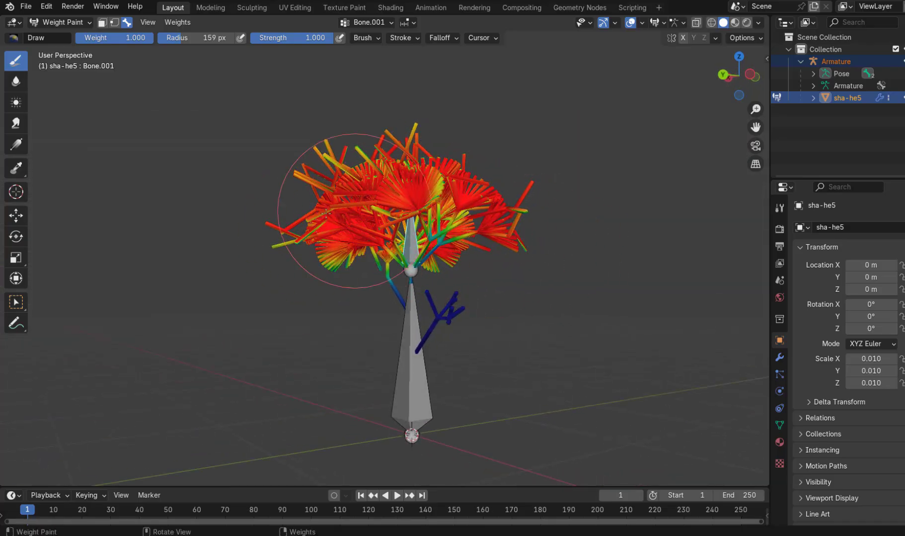
mouse_move(326, 213)
mouse_down()
mouse_move(306, 181)
mouse_move(287, 234)
mouse_move(344, 251)
mouse_up()
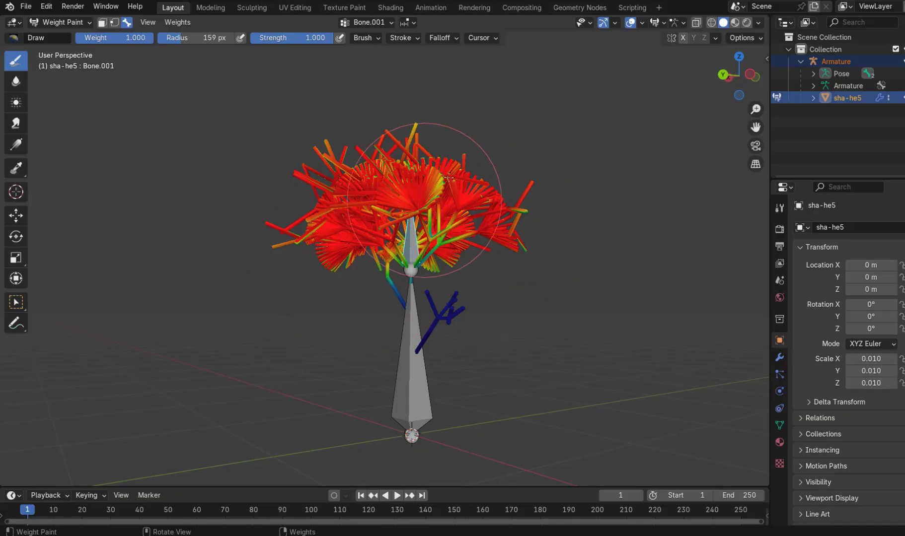
middle_drag(469, 229, 398, 228)
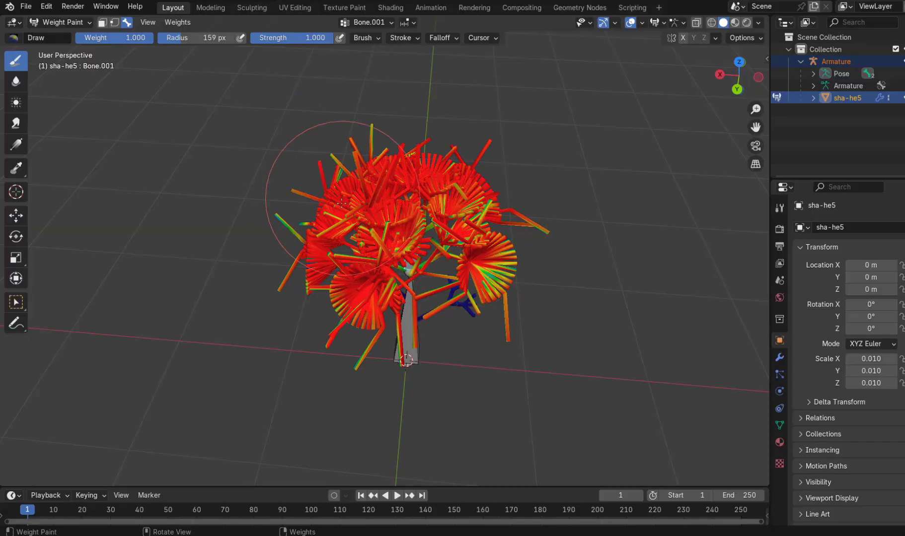
mouse_move(517, 283)
mouse_down()
mouse_move(478, 302)
mouse_move(379, 242)
mouse_up()
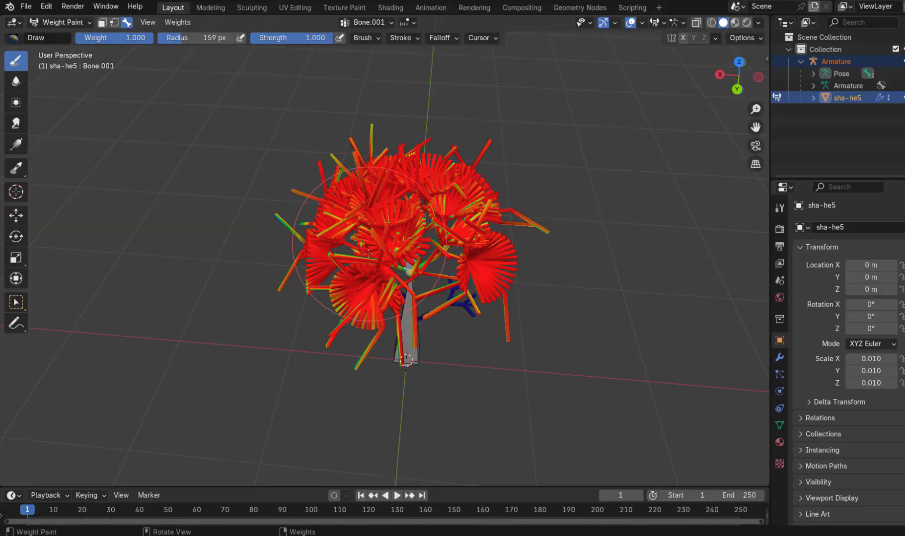
middle_drag(368, 254, 665, 272)
mouse_move(551, 308)
mouse_down()
mouse_move(360, 304)
mouse_move(276, 240)
mouse_move(310, 194)
mouse_up()
middle_drag(316, 191, 381, 217)
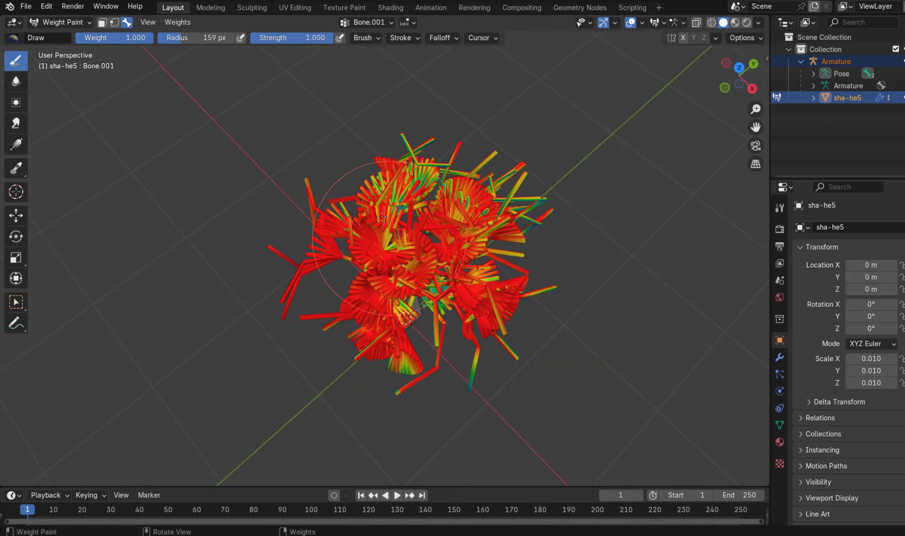
mouse_move(390, 238)
mouse_down()
mouse_move(489, 166)
mouse_move(405, 298)
mouse_up()
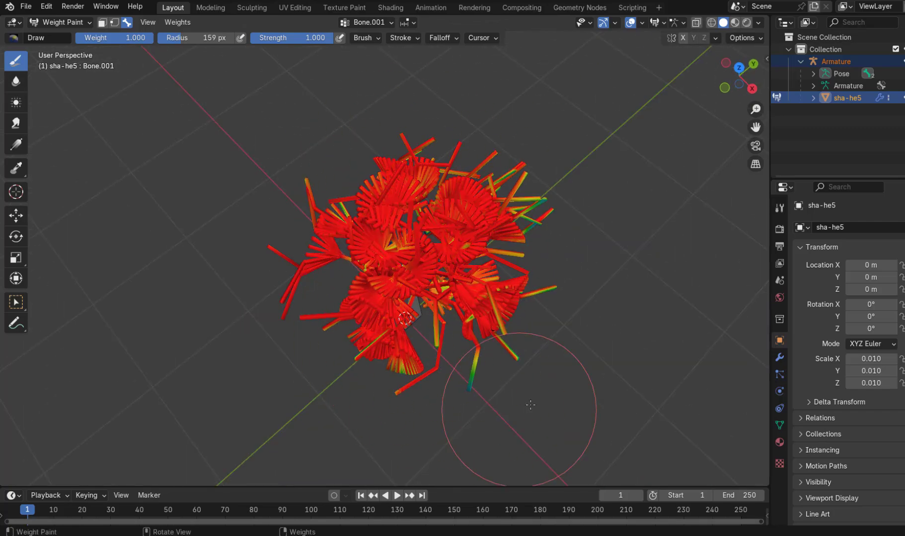
middle_drag(530, 405, 314, 340)
middle_drag(421, 293, 425, 313)
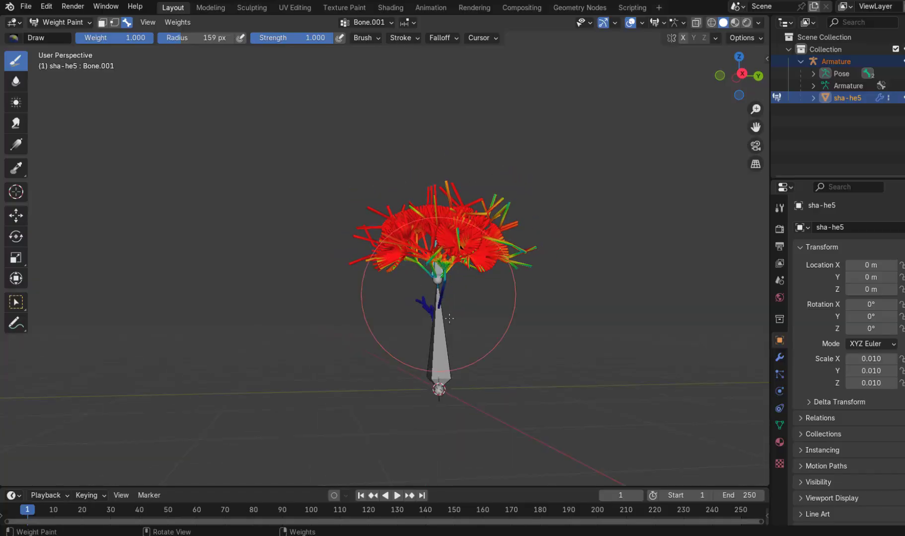
Return to Object Mode and set the armature's bones to display as Stick.
scroll(476, 319, up, 2)
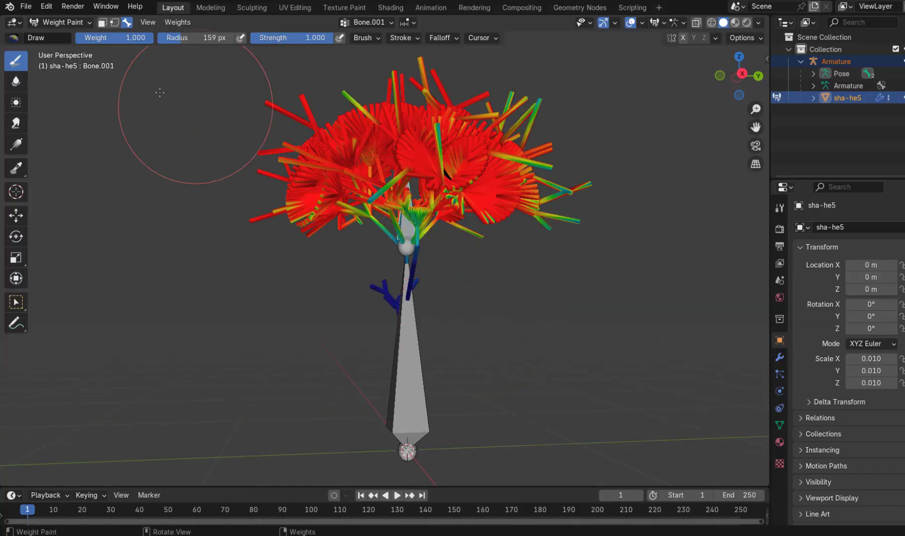
click(77, 22)
click(66, 36)
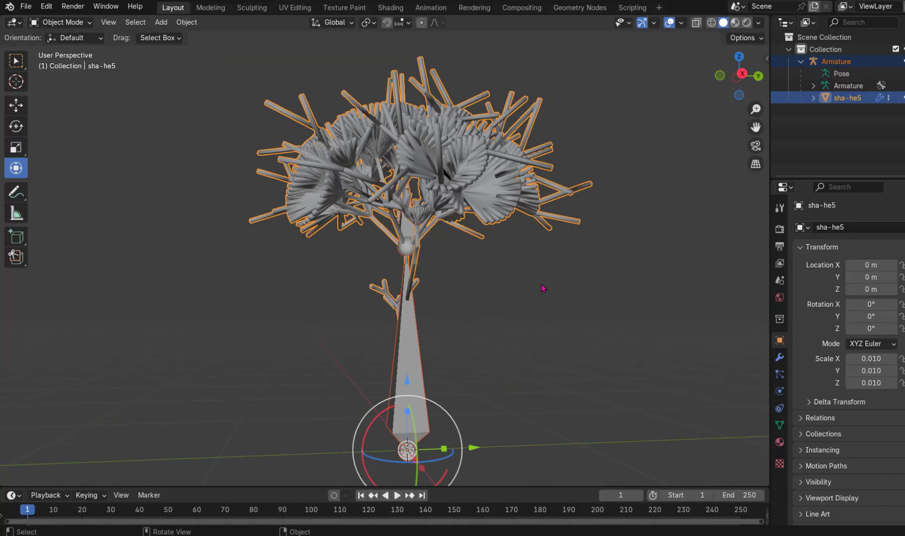
click(414, 377)
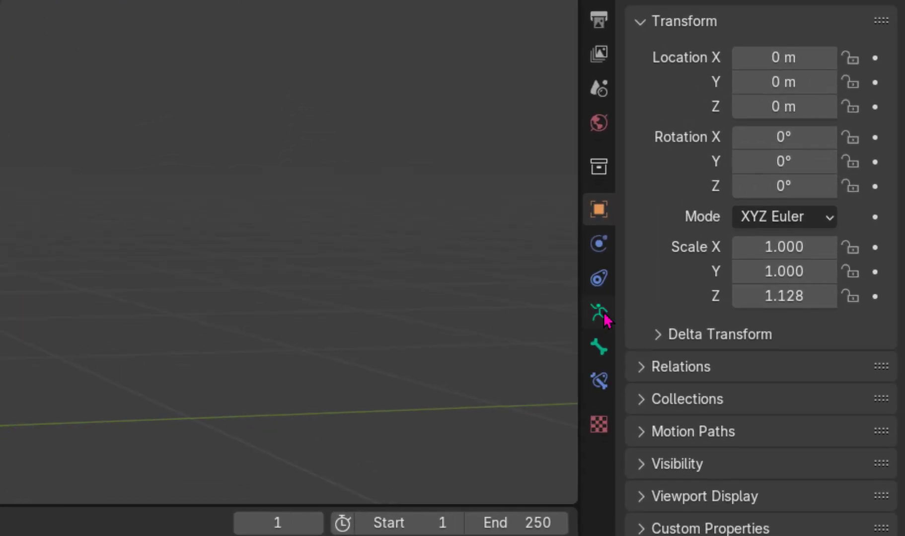
click(599, 313)
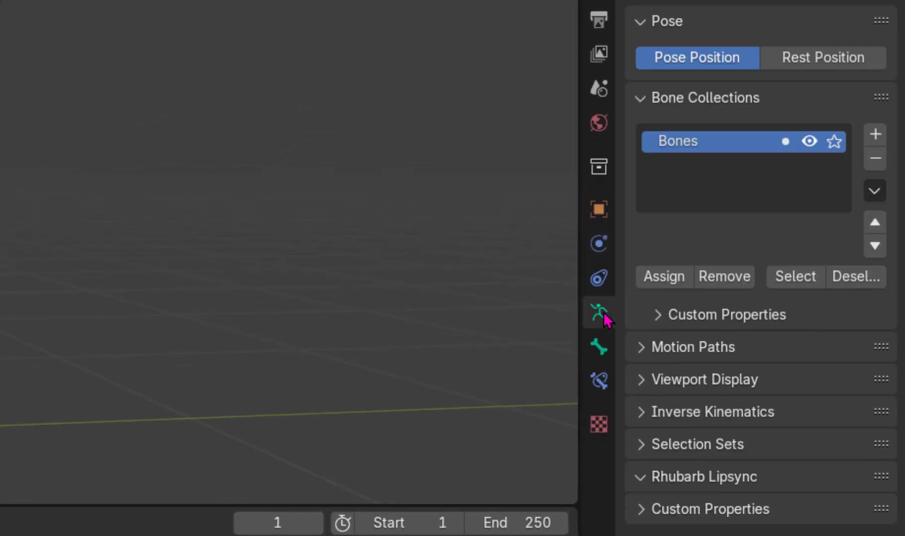
click(644, 384)
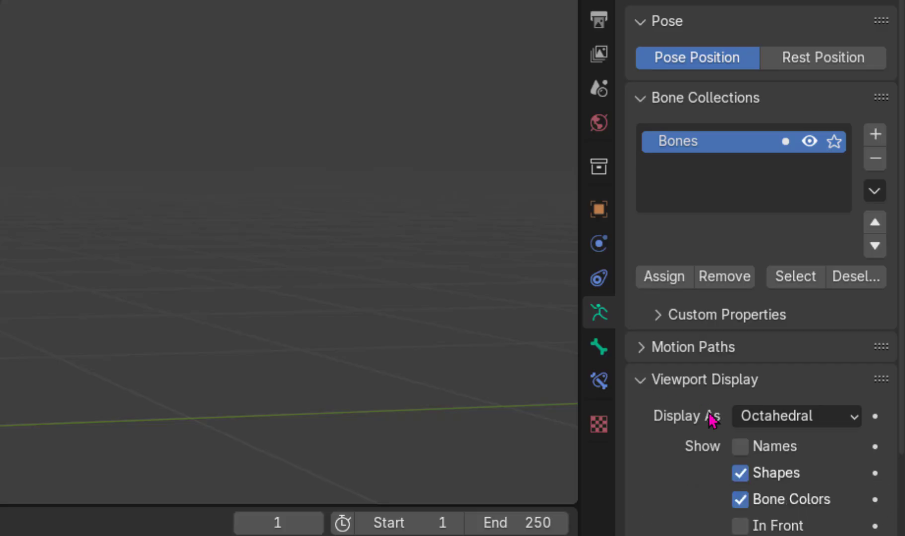
scroll(646, 437, down, 3)
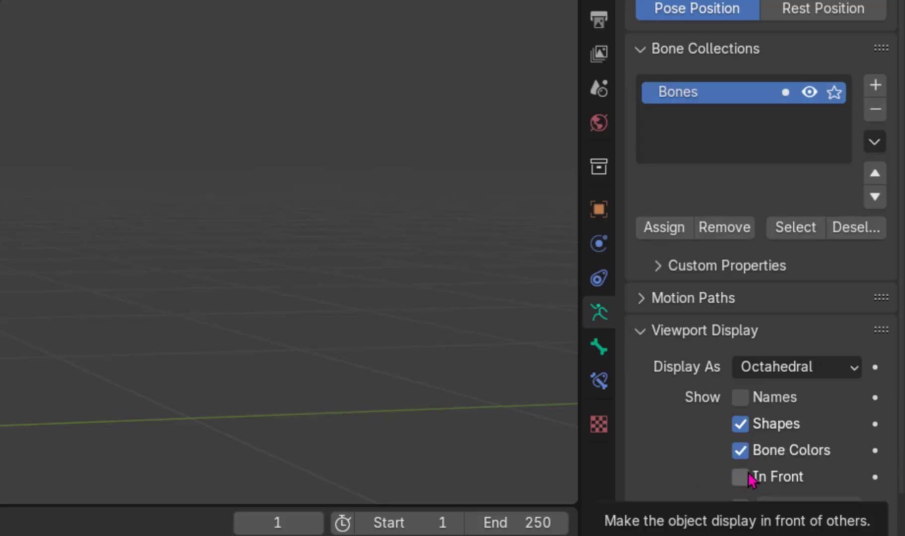
click(824, 376)
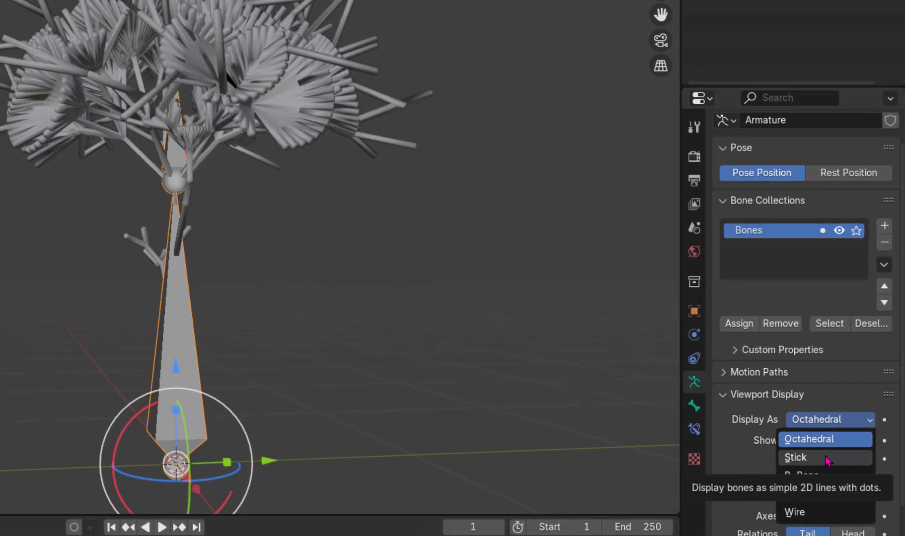
click(795, 422)
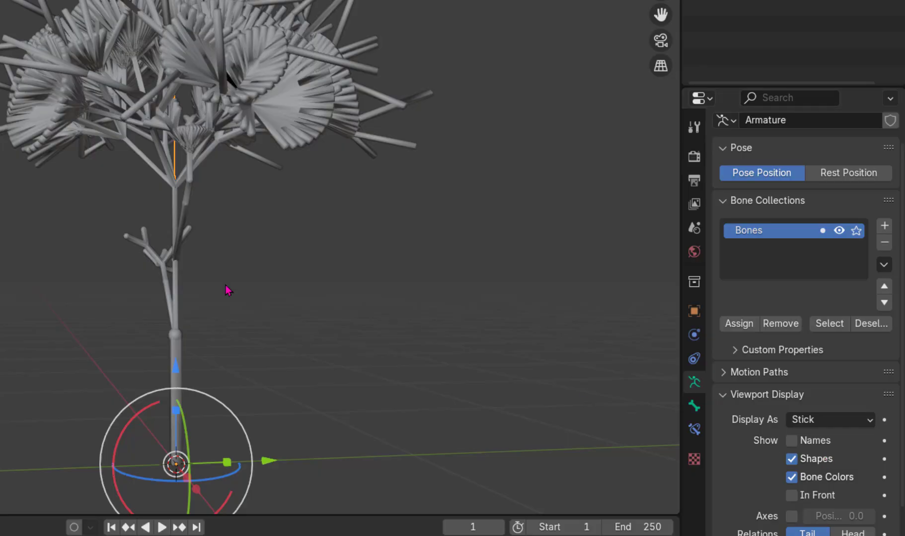
Make the armature display In Front of the tree mesh.
scroll(177, 262, up, 4)
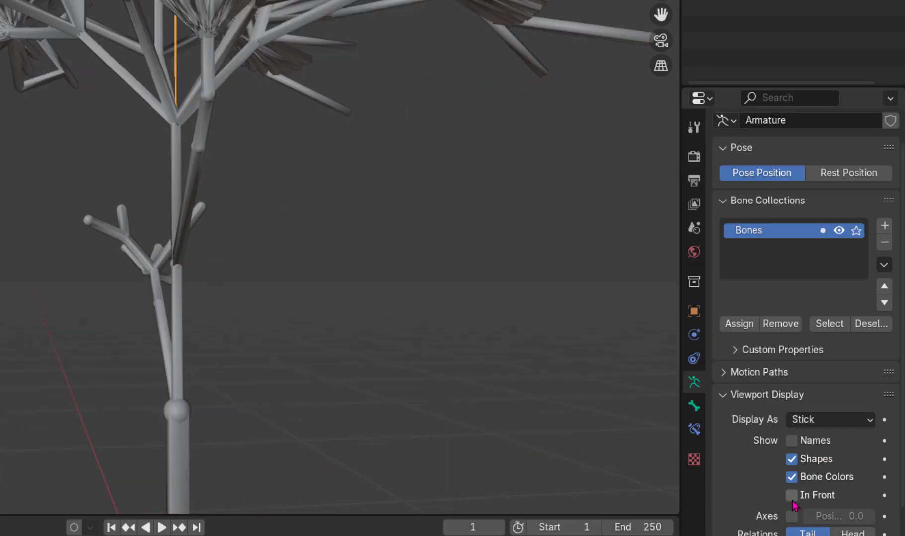
click(792, 496)
scroll(400, 405, down, 4)
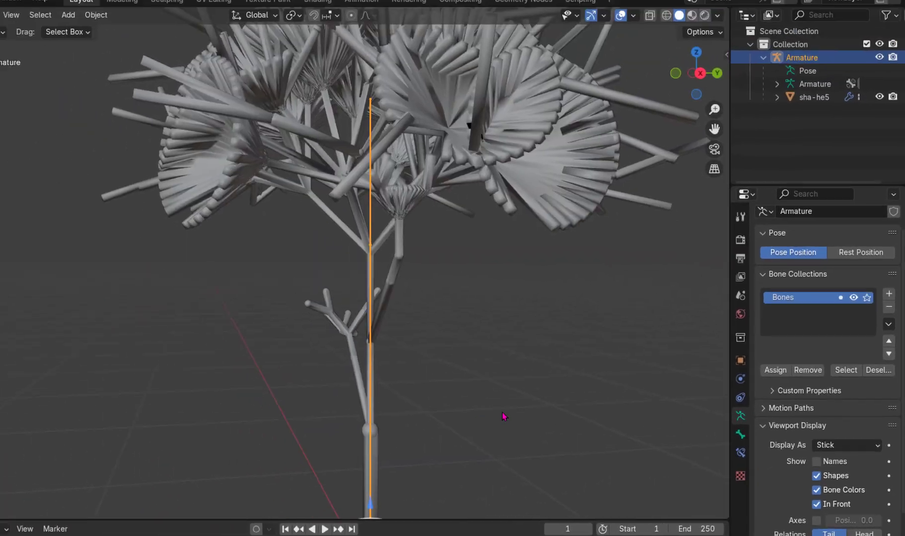
scroll(502, 413, down, 4)
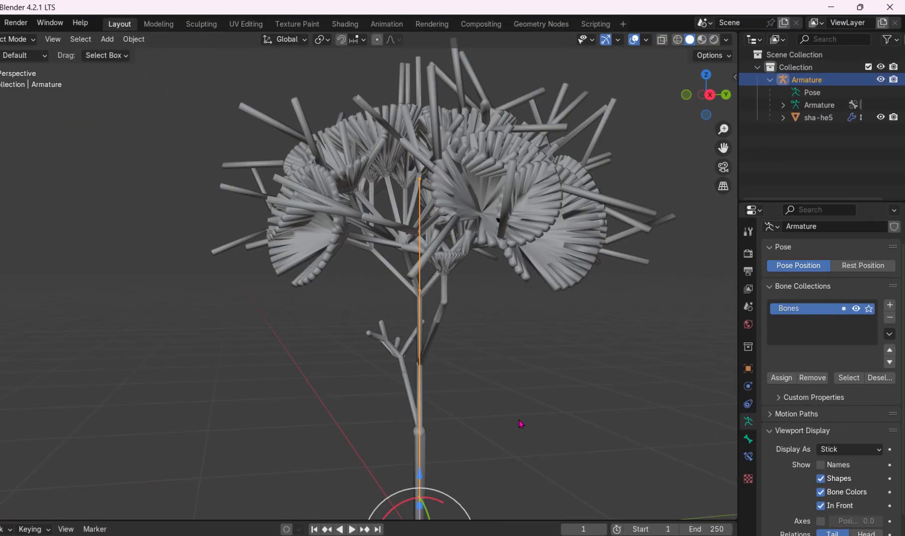
Deselect everything, reselect the armature plus the sha-he5 mesh, and re-enter Weight Paint mode.
click(791, 133)
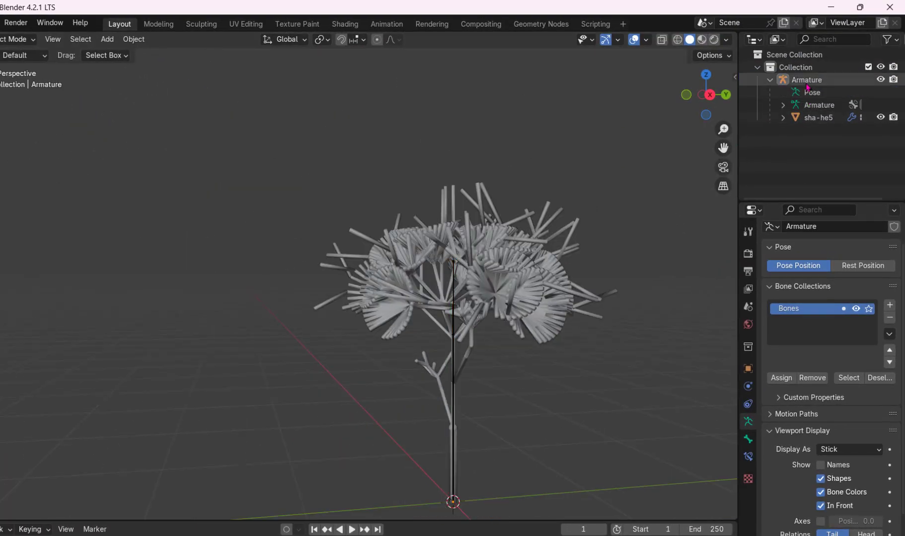
click(806, 80)
ctrl+click(819, 118)
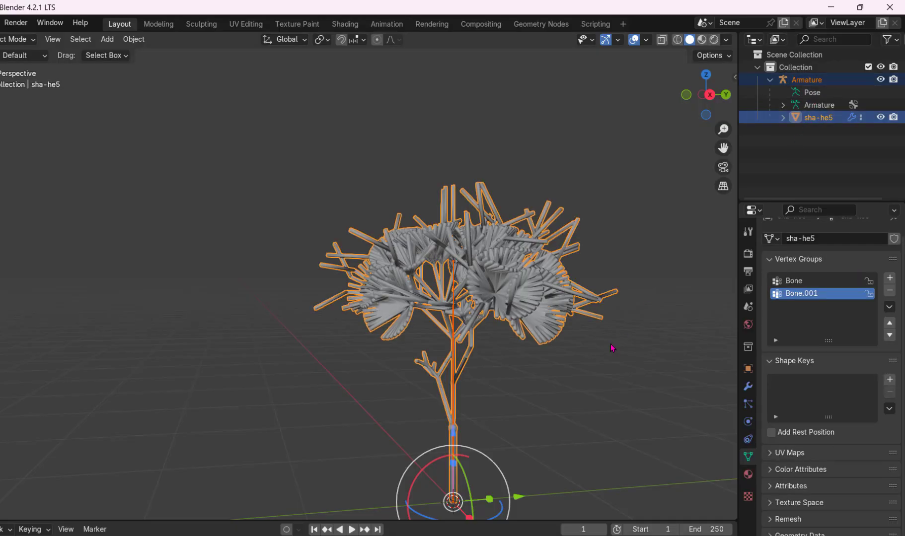
click(9, 40)
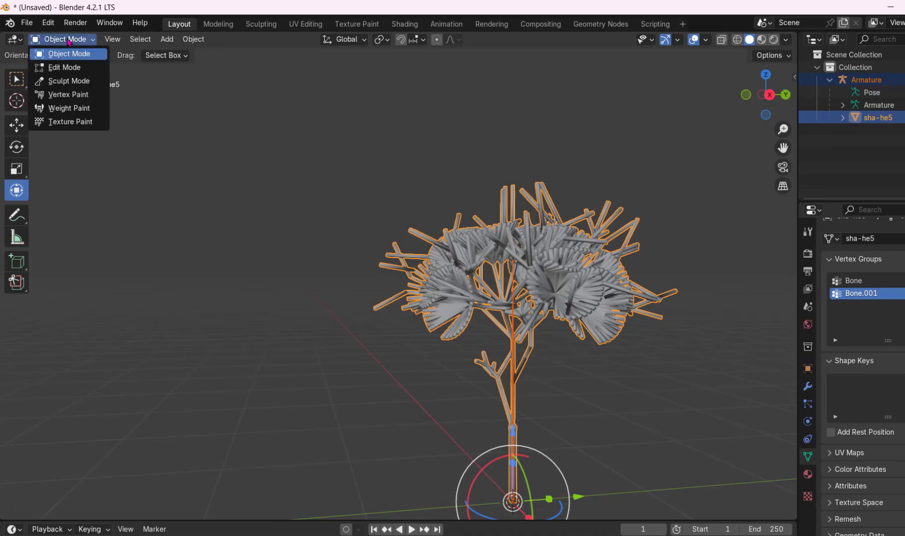
click(69, 107)
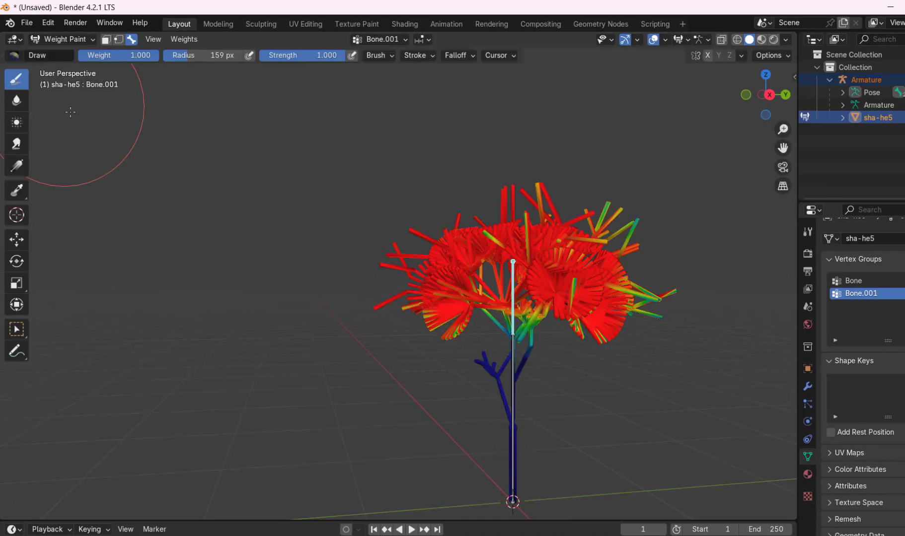
mouse_move(631, 385)
middle_down()
mouse_move(668, 368)
mouse_move(631, 378)
middle_up()
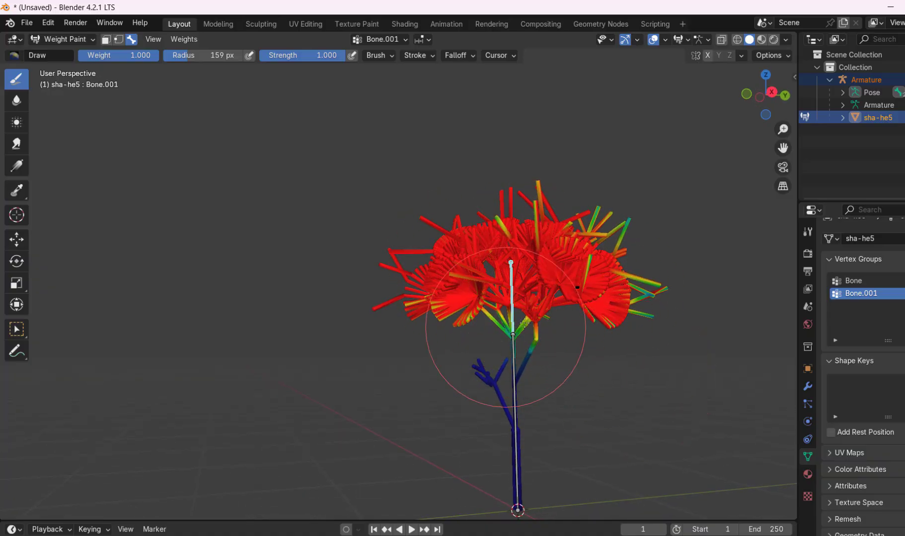
Subtract the upper bone's weight from the lower segment of the side branch just beneath the crown and from the adjoining trunk.
mouse_move(521, 297)
middle_down()
mouse_move(648, 342)
mouse_move(643, 349)
middle_up()
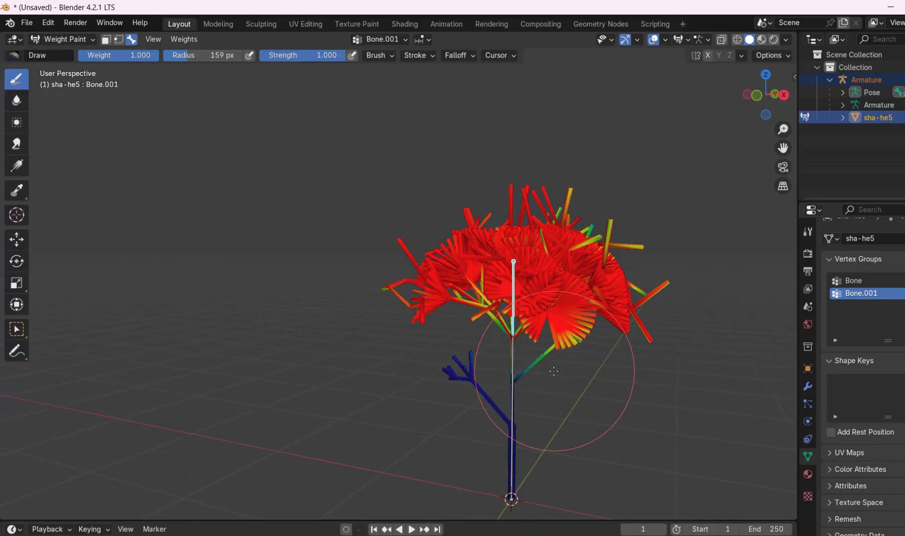
ctrl+drag(535, 368, 528, 370)
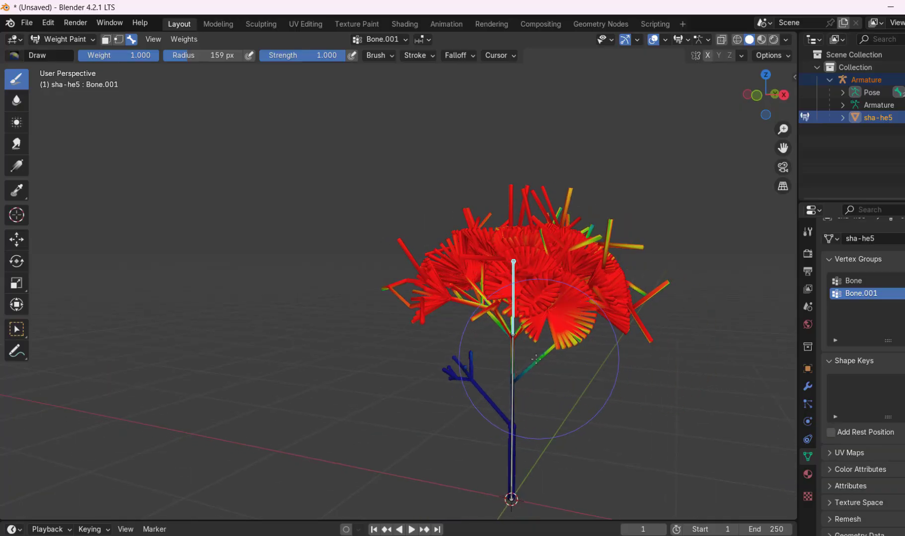
middle_drag(555, 379, 539, 360)
scroll(539, 359, down, 1)
scroll(538, 361, up, 9)
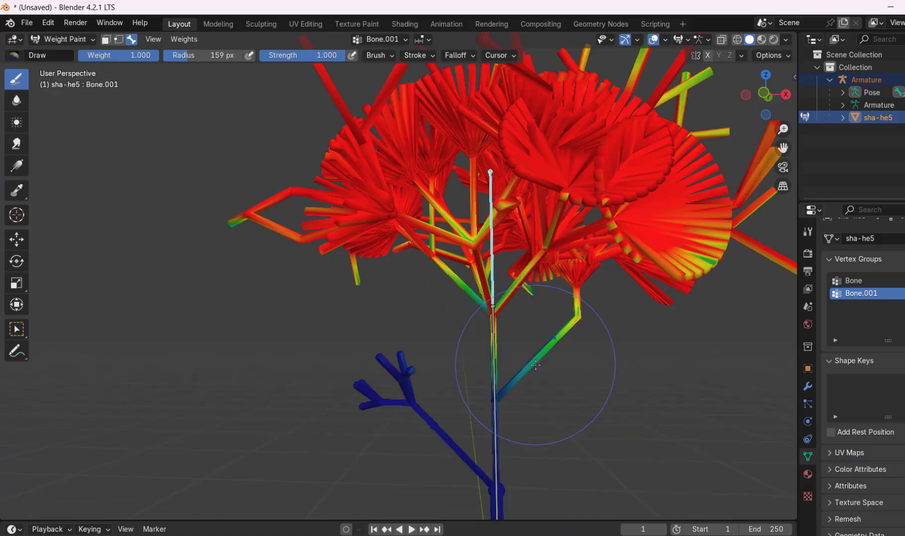
ctrl+drag(539, 356, 561, 324)
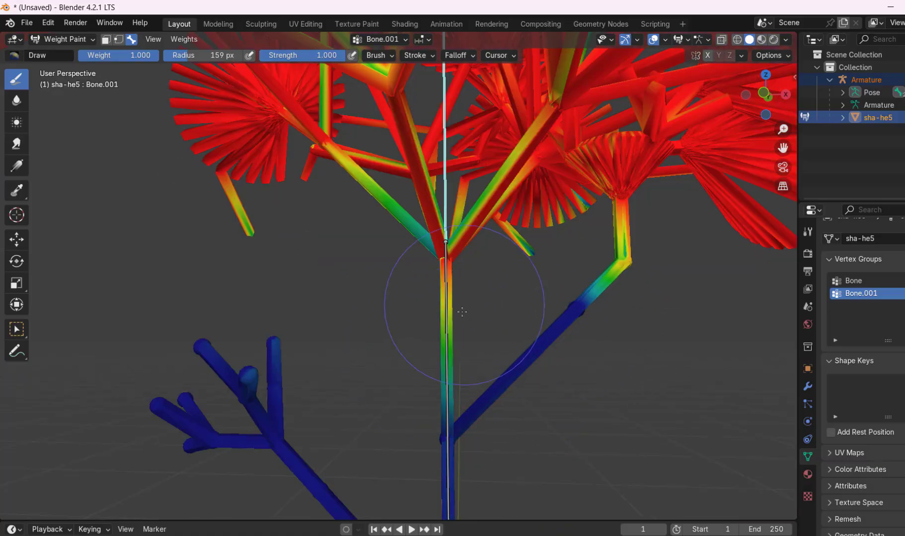
ctrl+drag(445, 320, 453, 332)
middle_drag(456, 376, 556, 381)
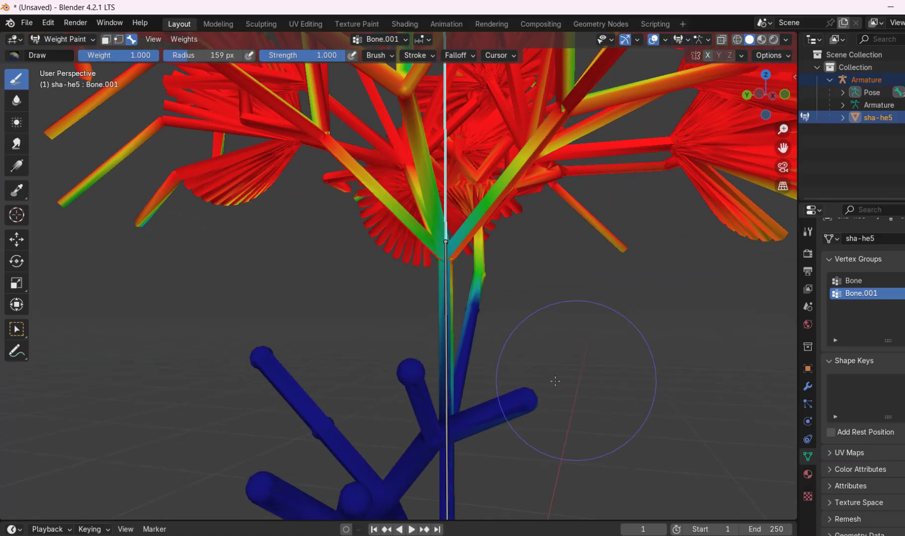
middle_drag(487, 352, 440, 375)
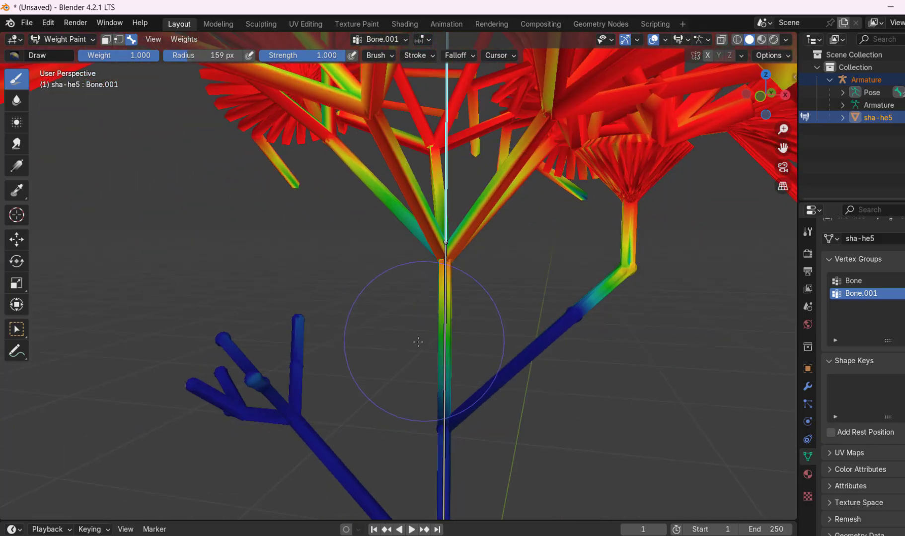
scroll(480, 407, down, 3)
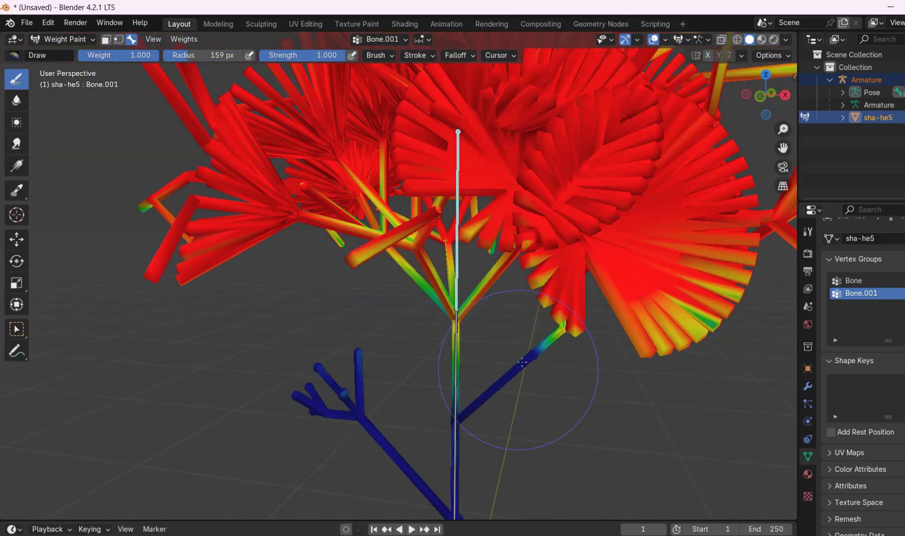
mouse_move(517, 354)
middle_down()
mouse_move(616, 403)
mouse_move(586, 428)
mouse_move(149, 318)
middle_up()
Select the lower bone and paint the whole tree from all sides with weight 1.000, using a 500 px brush radius.
click(17, 240)
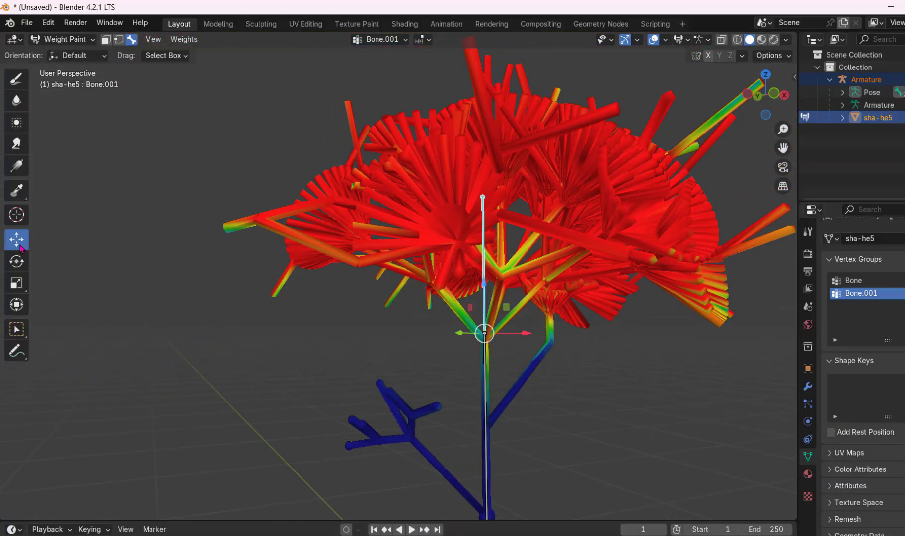
middle_drag(520, 458, 499, 376)
click(499, 375)
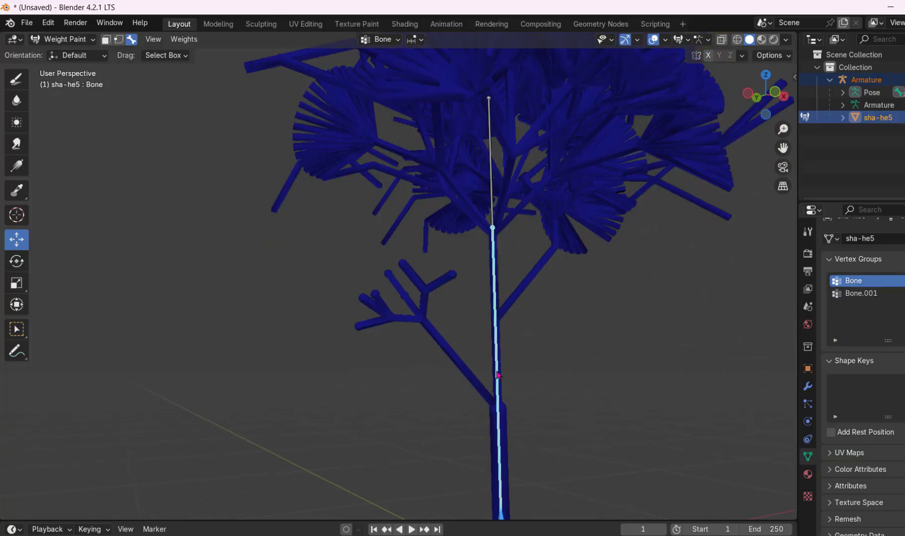
middle_drag(560, 394, 497, 403)
scroll(497, 402, down, 5)
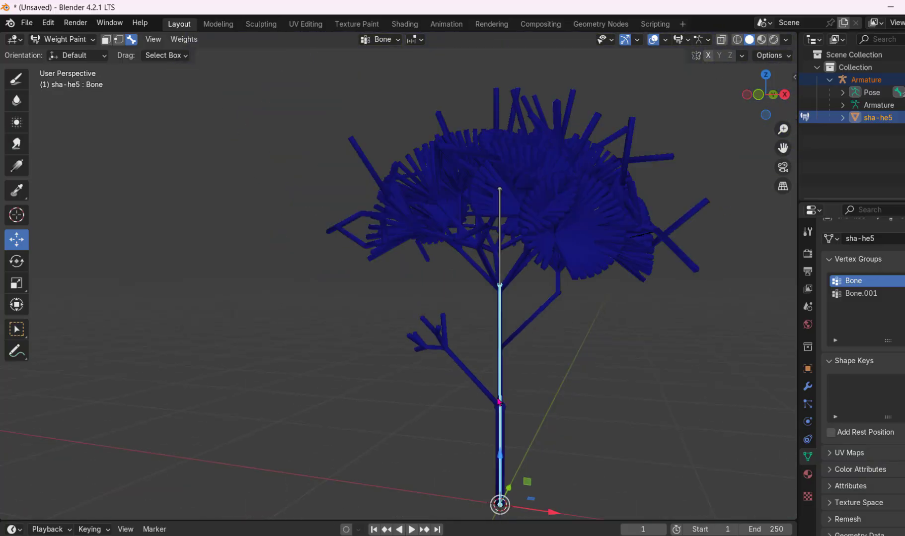
click(17, 78)
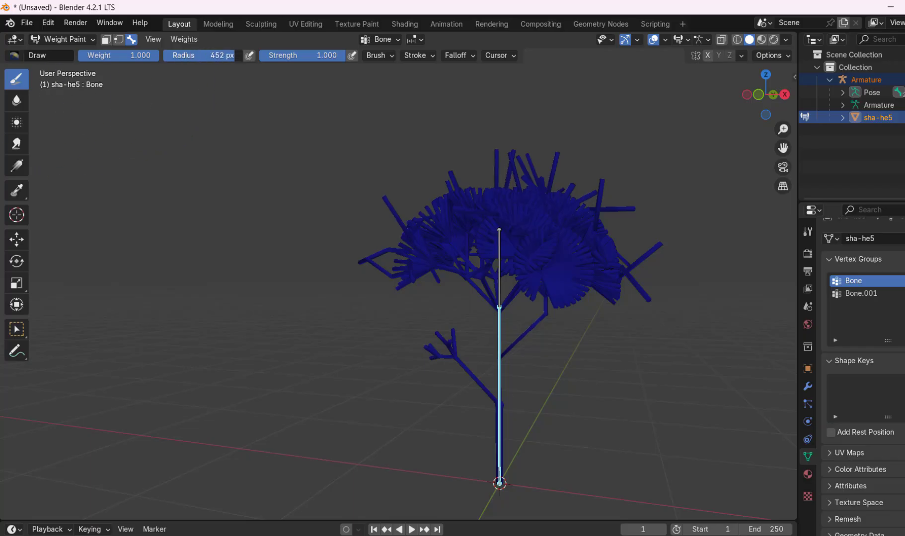
drag(235, 56, 243, 56)
mouse_move(521, 216)
mouse_down()
mouse_move(482, 270)
mouse_move(425, 225)
mouse_move(417, 303)
mouse_up()
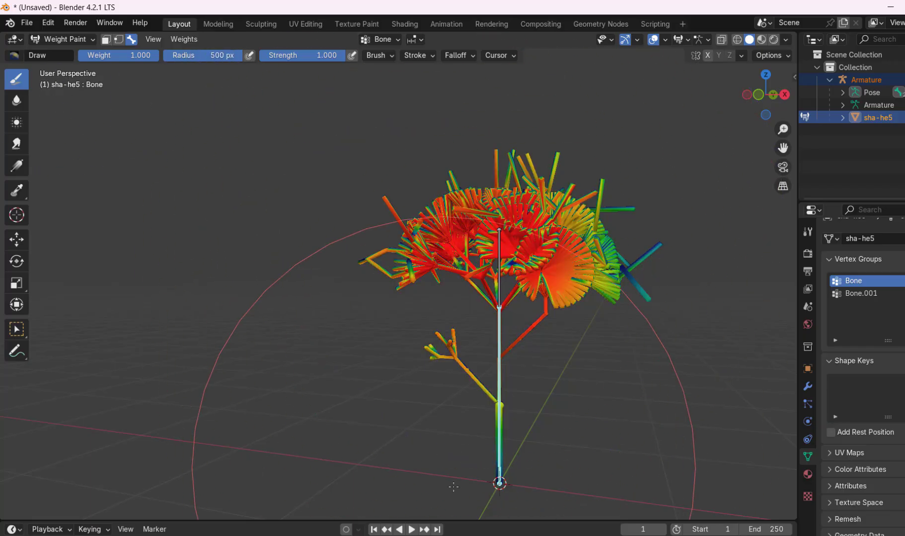
drag(453, 487, 515, 484)
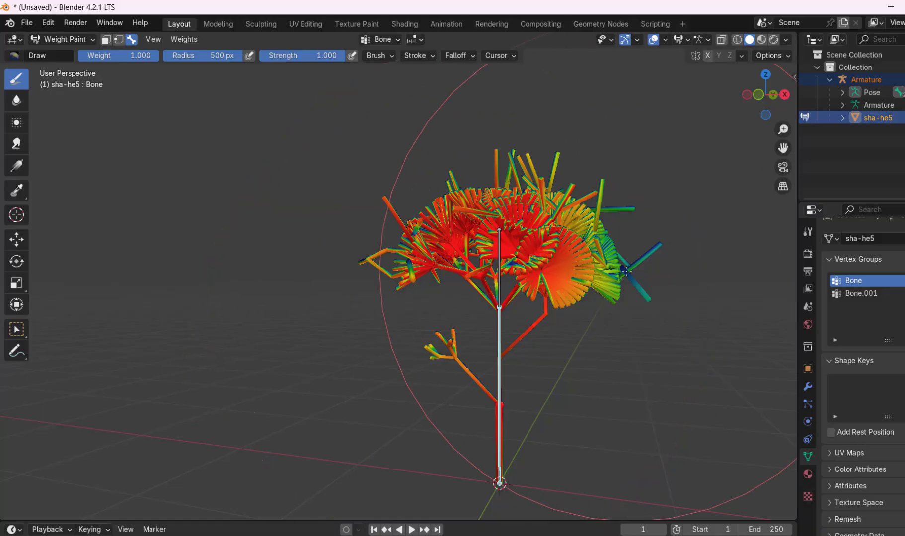
mouse_move(626, 271)
middle_down()
mouse_move(503, 270)
mouse_move(532, 301)
mouse_move(511, 379)
mouse_move(419, 384)
middle_up()
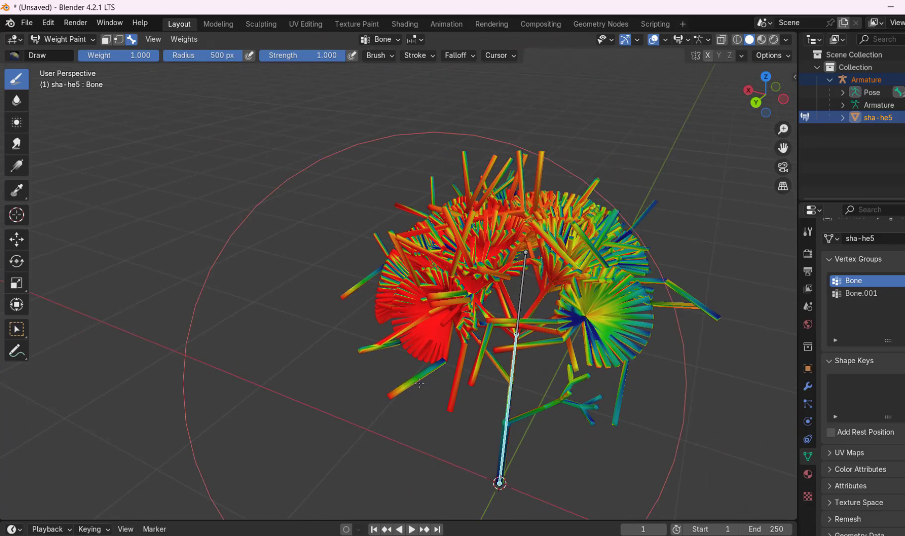
drag(418, 383, 719, 355)
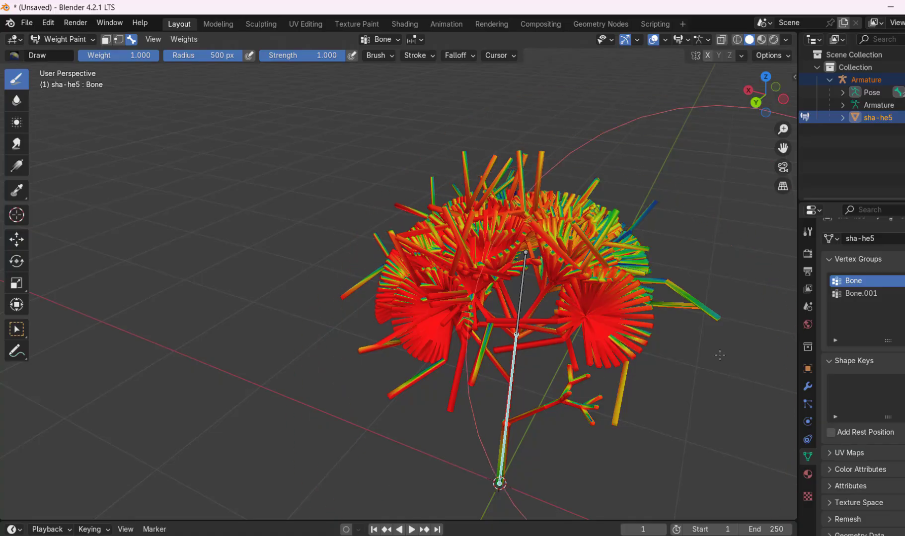
mouse_move(720, 355)
middle_down()
mouse_move(567, 259)
mouse_move(556, 264)
mouse_move(596, 299)
mouse_move(591, 333)
mouse_move(570, 340)
mouse_move(503, 273)
mouse_move(495, 279)
mouse_move(558, 266)
mouse_move(487, 288)
mouse_move(418, 267)
middle_up()
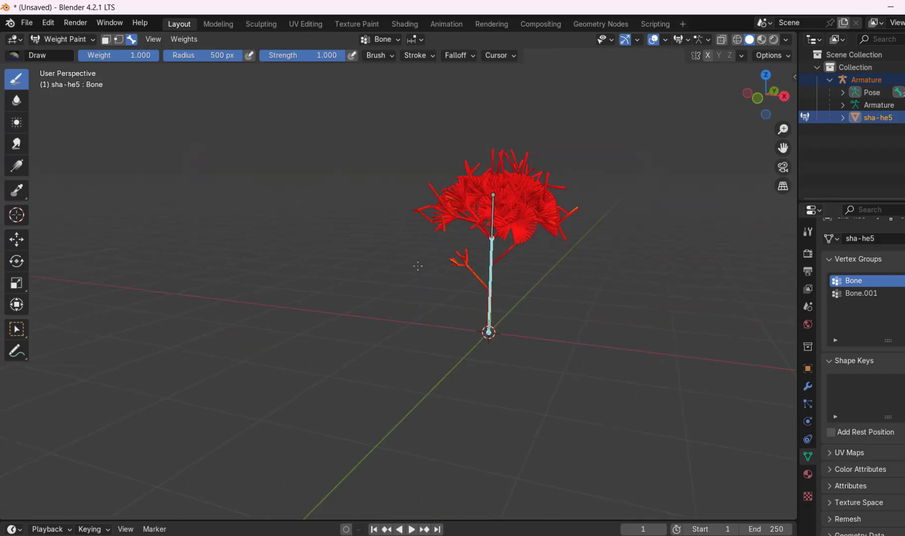
Test the lower bone's influence by moving it along the Z axis, and cancel the move.
key(g)
key(z)
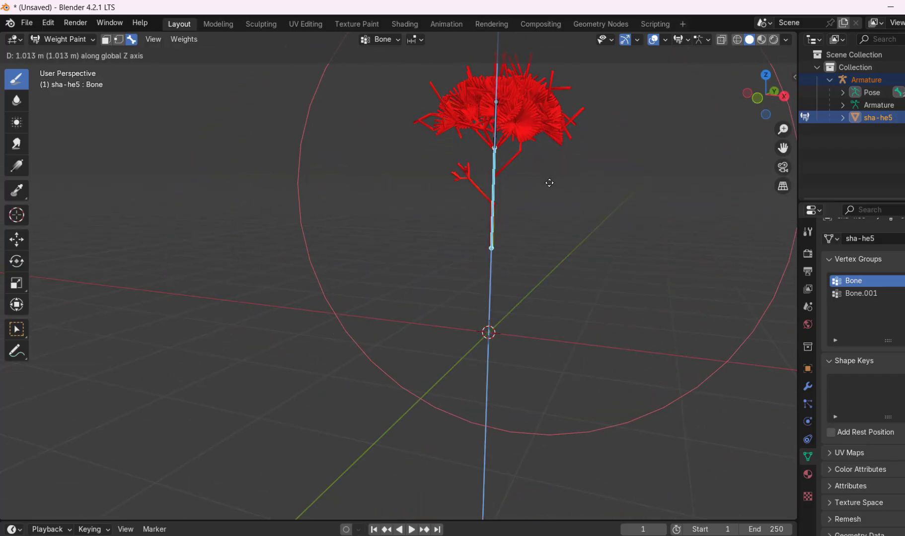
click(541, 294)
middle_drag(541, 294, 504, 318)
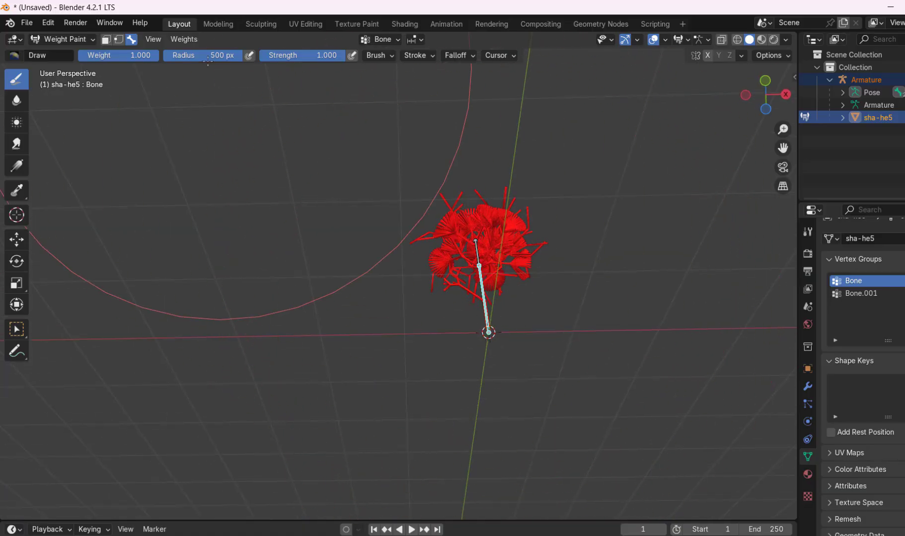
Return to Object Mode and enlarge the Timeline with Auto Keying enabled.
click(80, 40)
click(71, 52)
middle_drag(347, 214, 320, 290)
scroll(467, 299, up, 10)
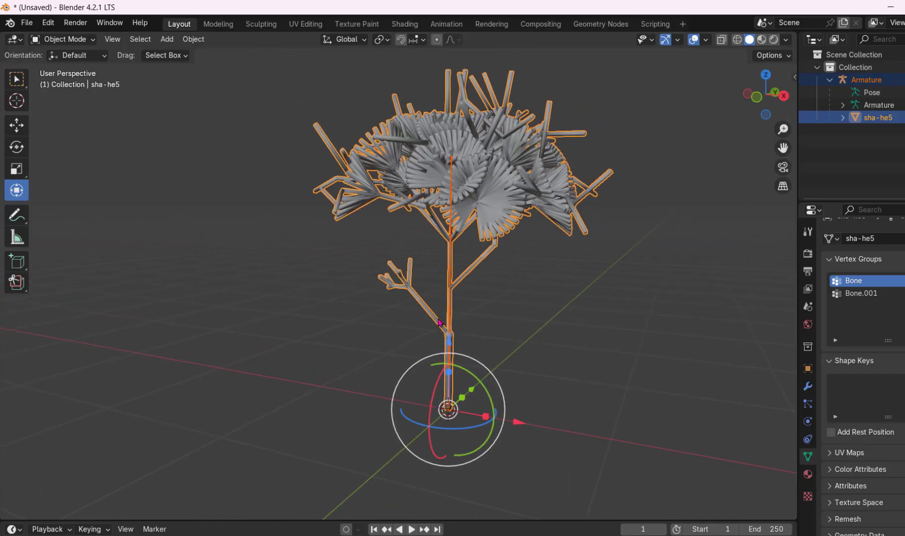
middle_drag(462, 353, 490, 532)
drag(492, 519, 496, 447)
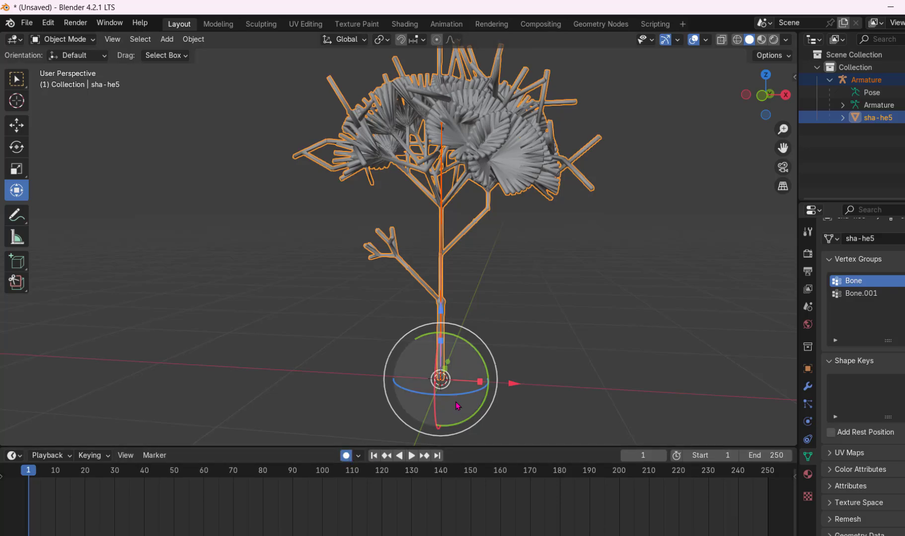
Select only the armature and switch it to Pose Mode.
click(83, 43)
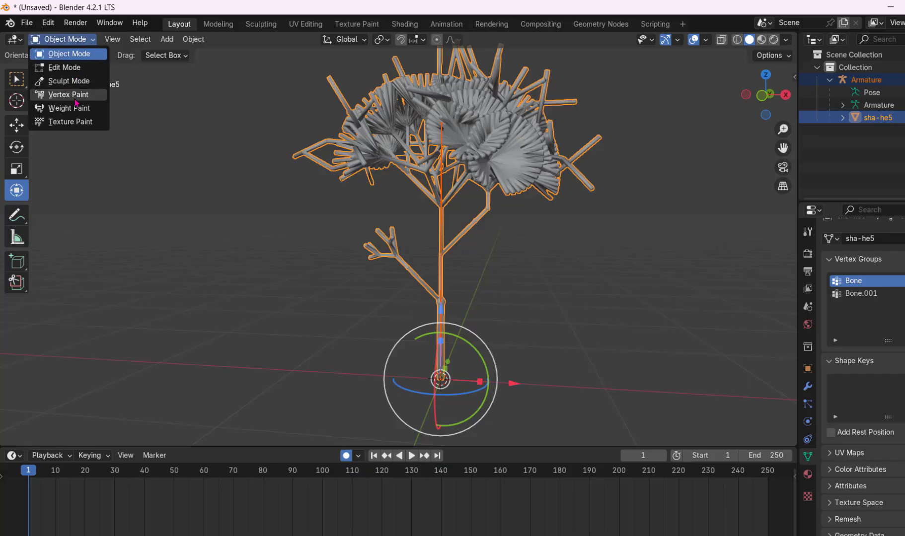
click(175, 184)
click(443, 343)
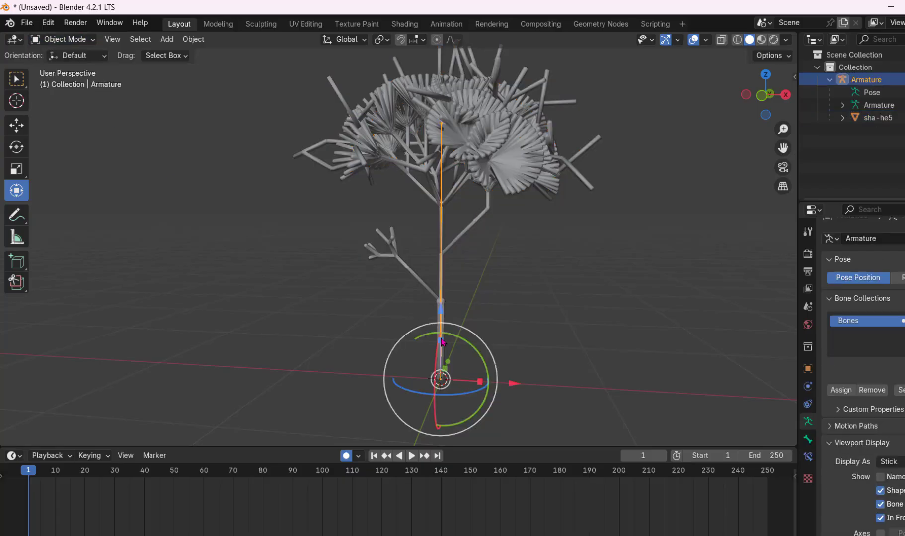
click(83, 39)
click(77, 81)
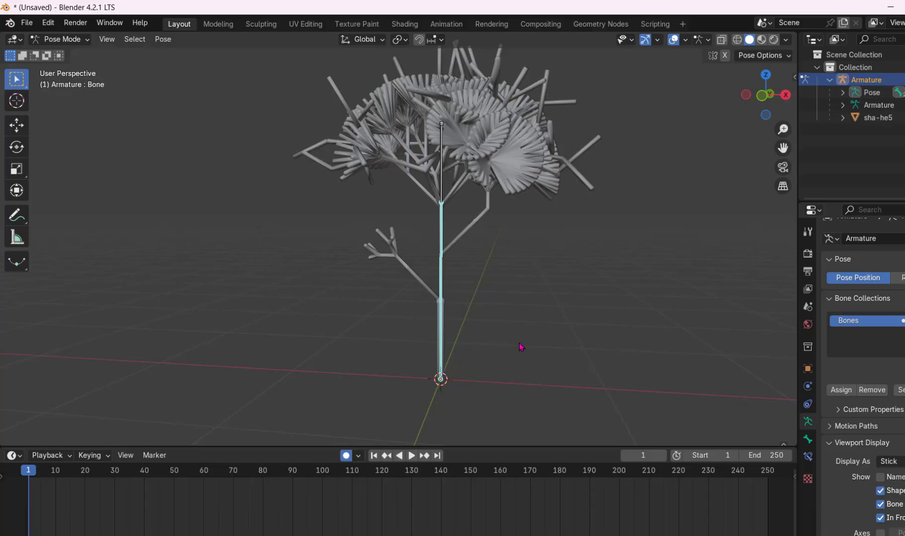
Keyframe a slight sway with the lower bone, rotating it so the tree leans left at frame 1 and right at frame 41.
click(16, 192)
middle_drag(211, 327, 233, 329)
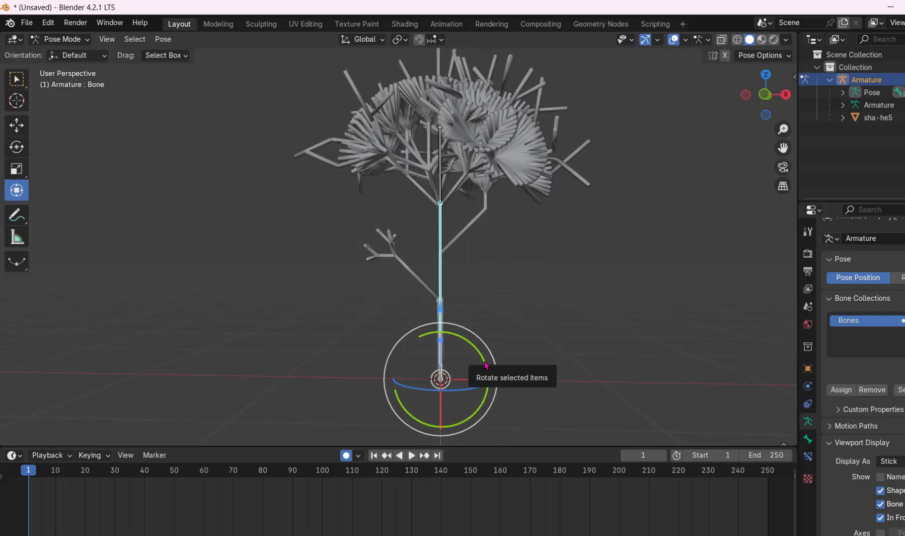
drag(485, 367, 481, 357)
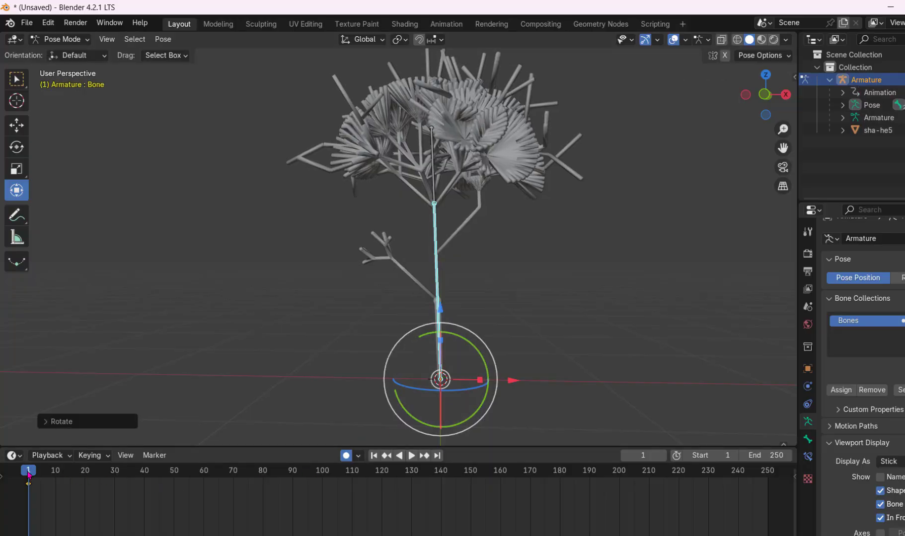
key(space)
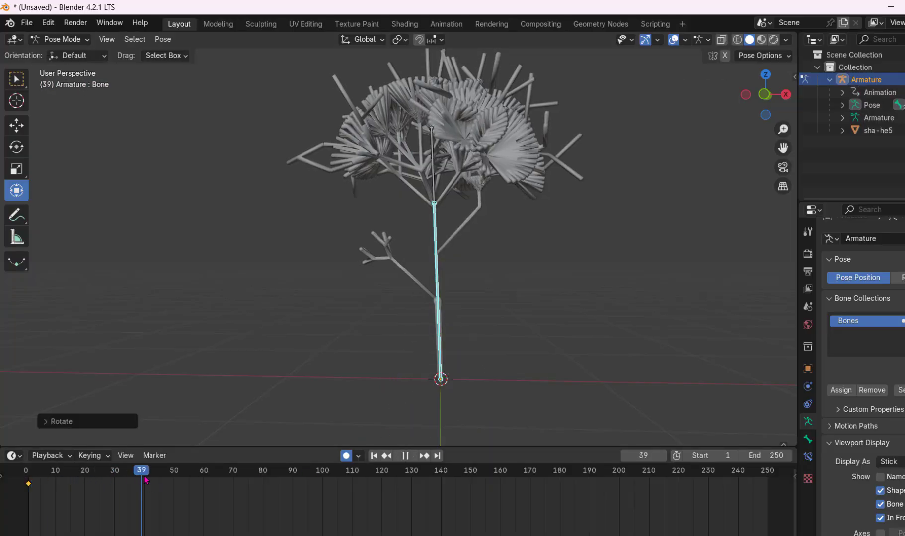
key(space)
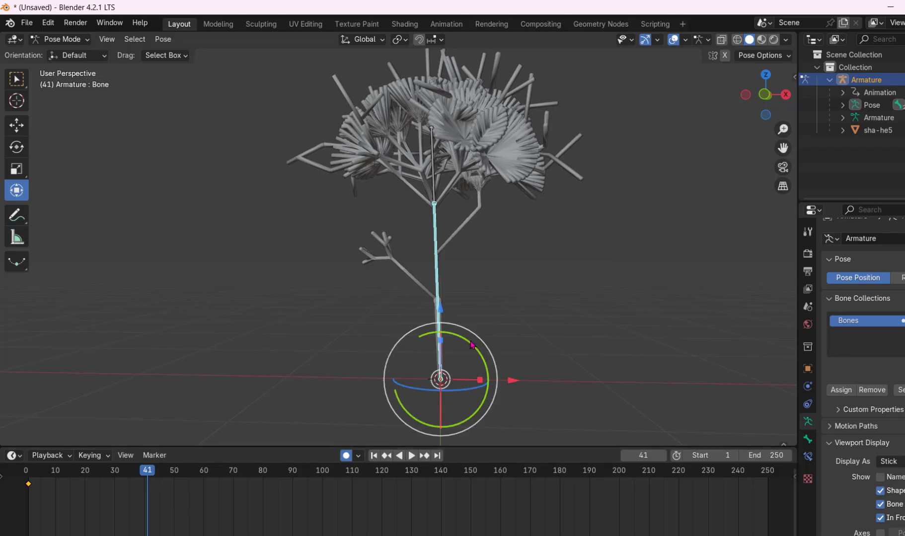
drag(473, 347, 474, 350)
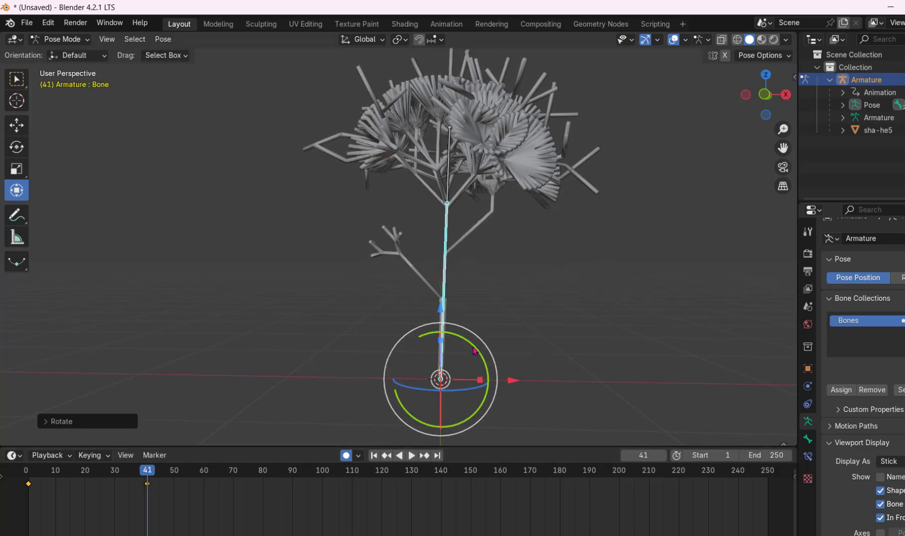
Copy the lower bone's frame 1 keyframe and paste it at frame 82.
click(68, 506)
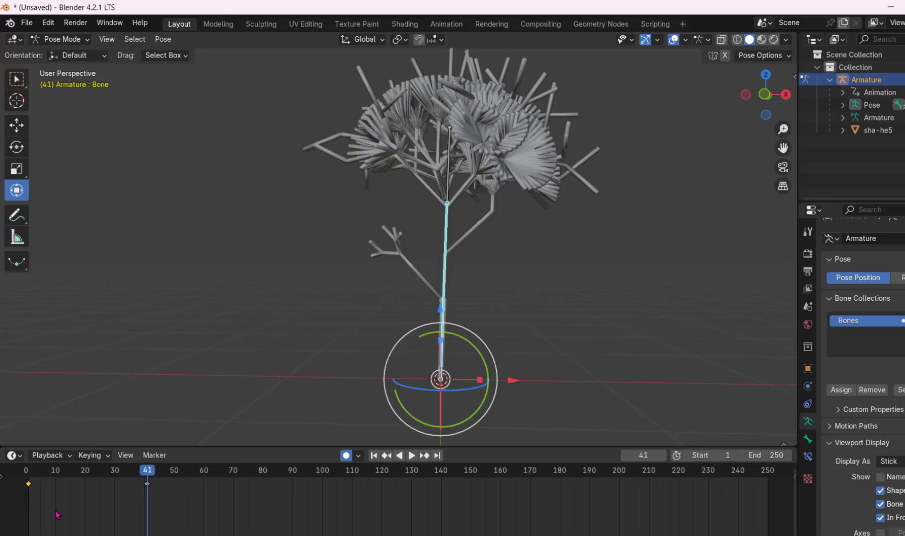
key(space)
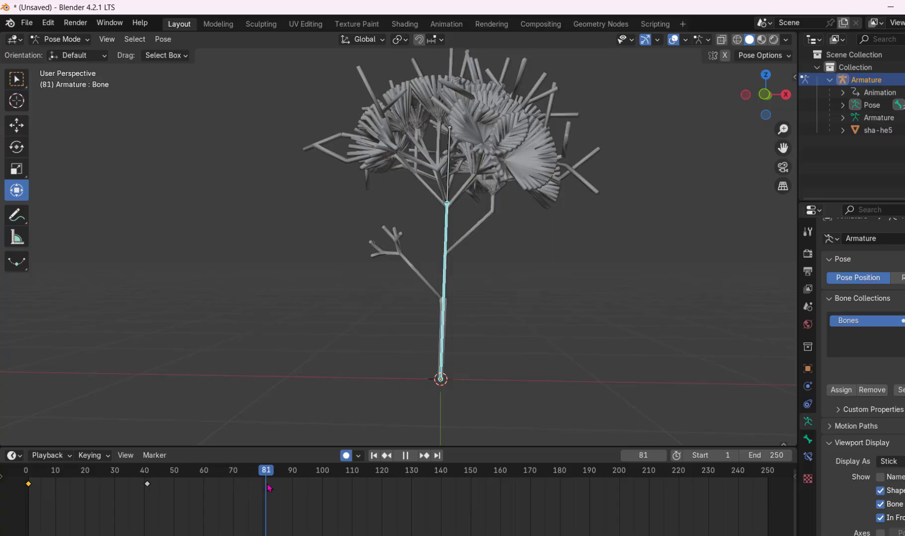
drag(268, 486, 269, 485)
key(ctrl+v)
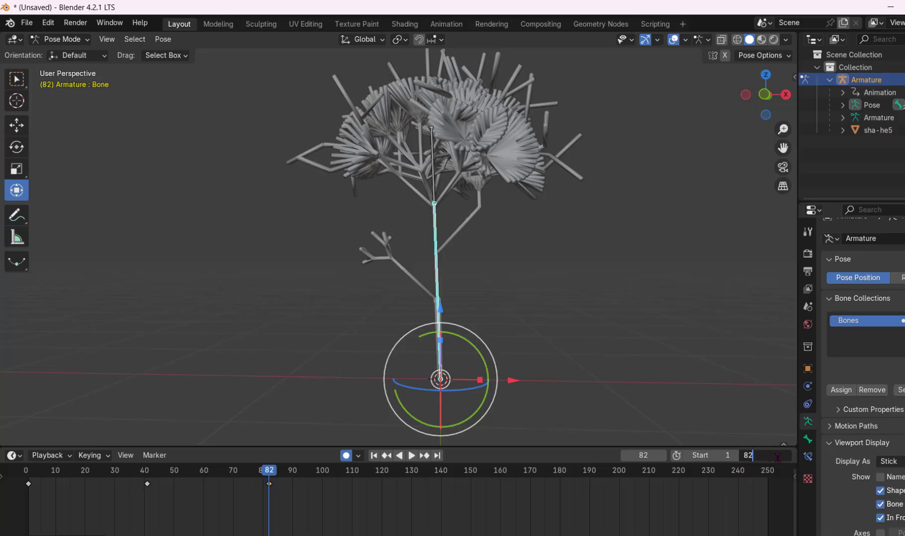
Set the animation's end frame to 82 and play back the sway.
key(Return)
key(space)
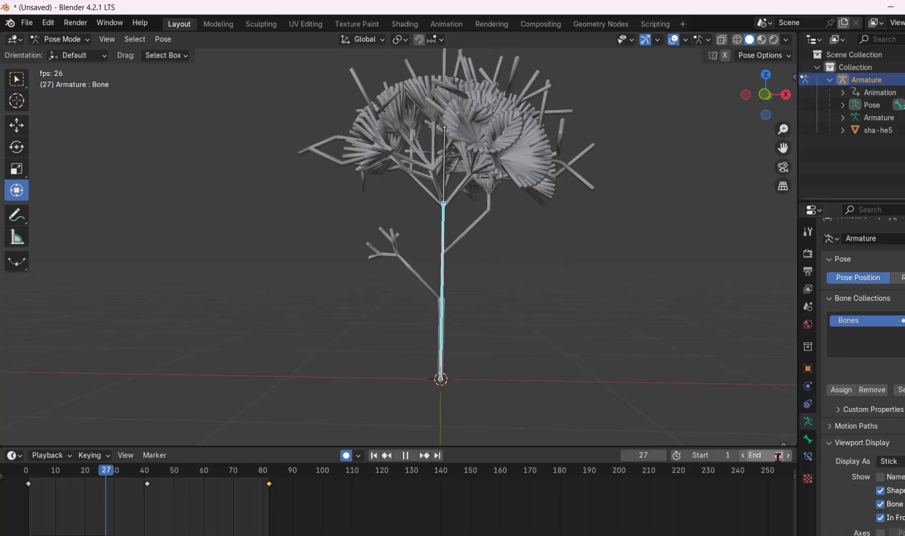
key(space)
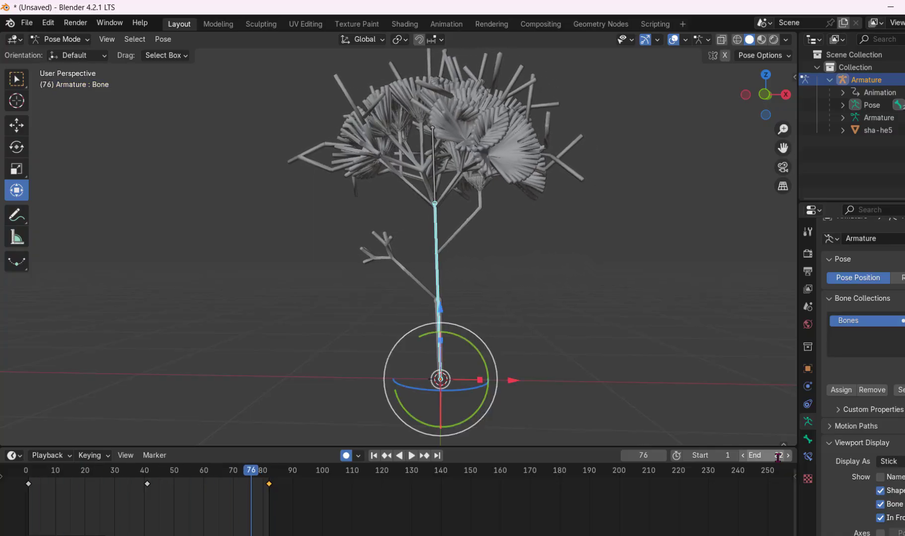
Select the upper bone and keyframe its rotation at frame 39, plus a slight rightward lean at frame 46.
drag(99, 472, 30, 473)
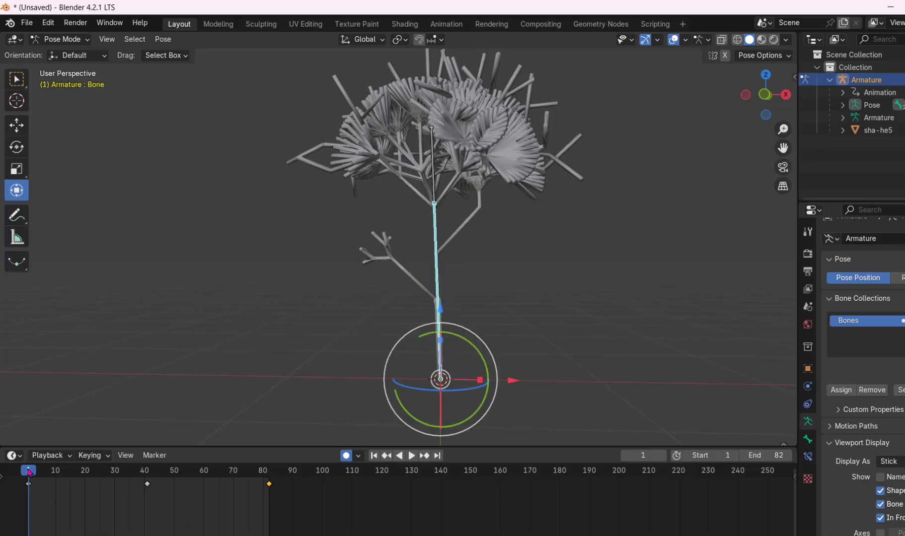
click(434, 184)
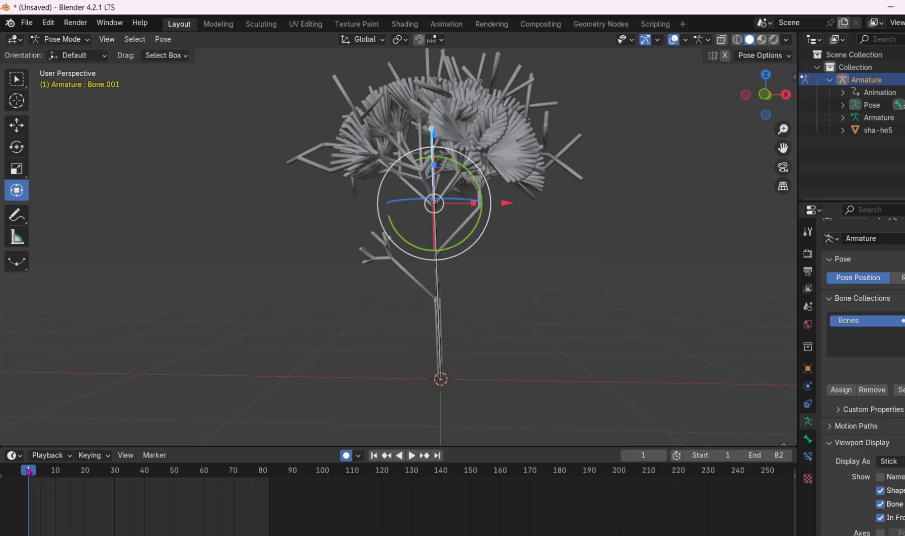
drag(28, 472, 145, 494)
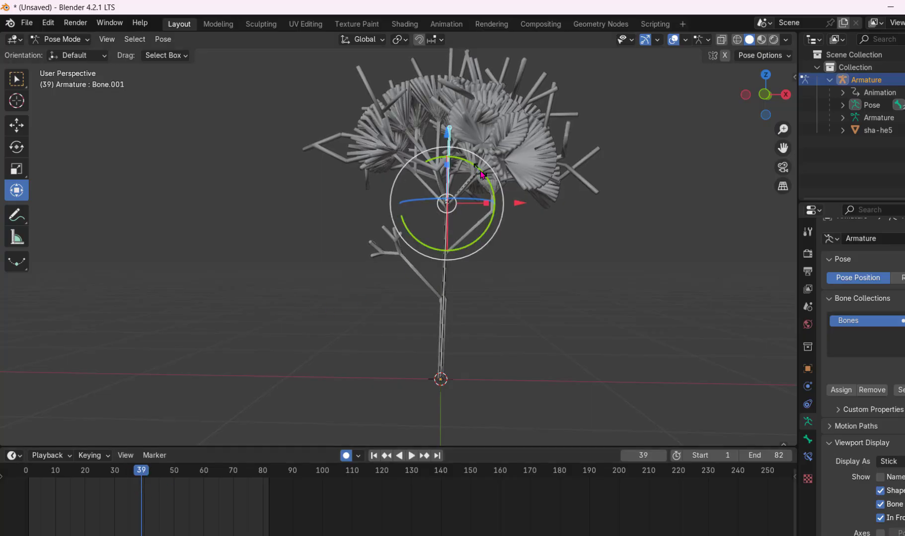
drag(481, 172, 481, 172)
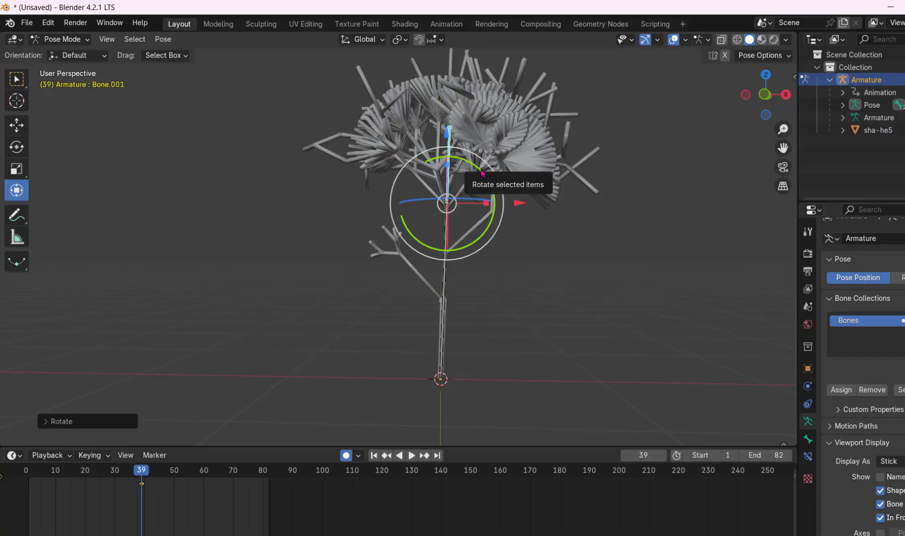
click(269, 379)
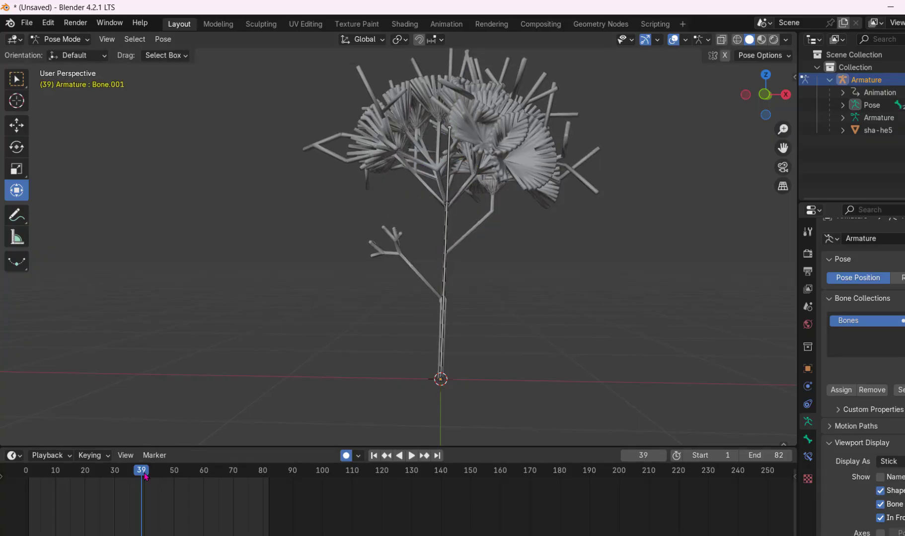
drag(145, 477, 164, 477)
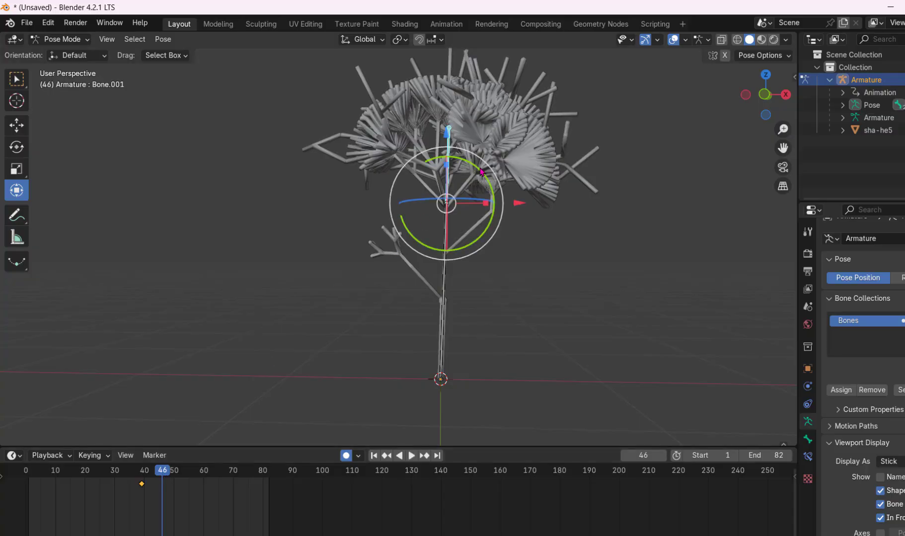
drag(480, 172, 483, 184)
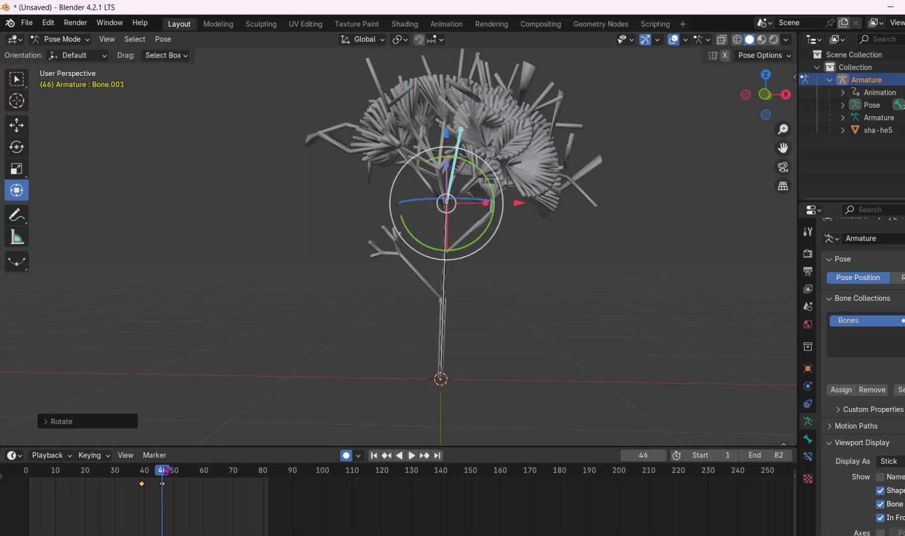
Retime the upper bone's two keyframes to frames 35 and 45 and reduce its rightward lean at frame 45.
mouse_move(165, 471)
mouse_down()
mouse_move(55, 477)
mouse_move(171, 485)
mouse_up()
drag(197, 484, 265, 491)
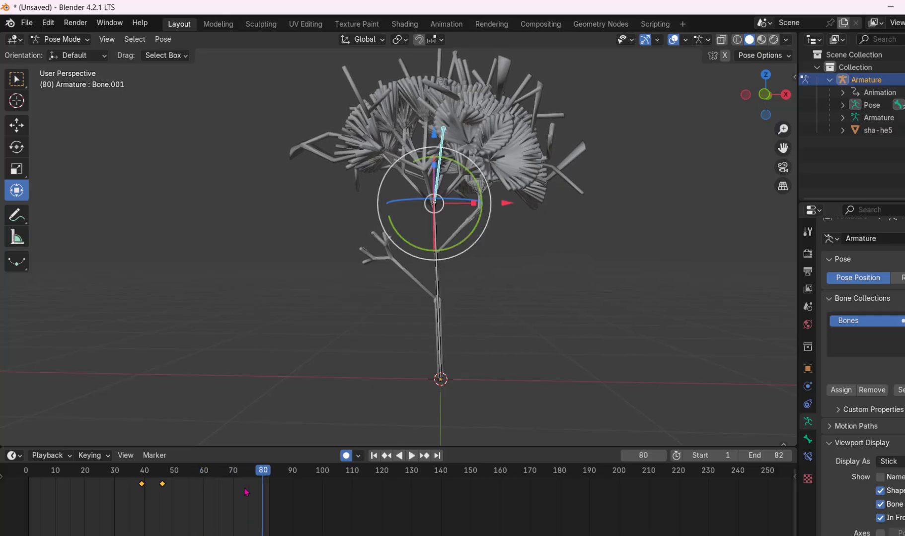
drag(178, 497, 159, 488)
key(space)
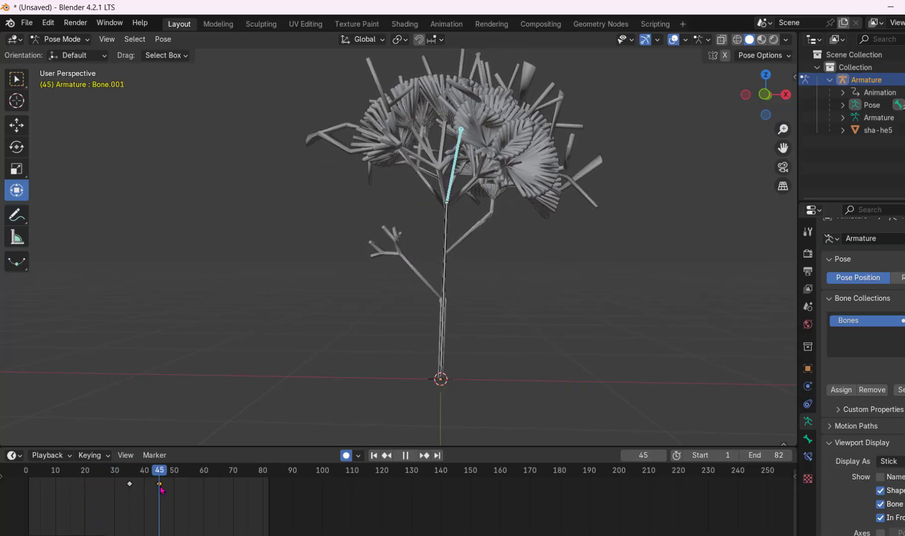
key(space)
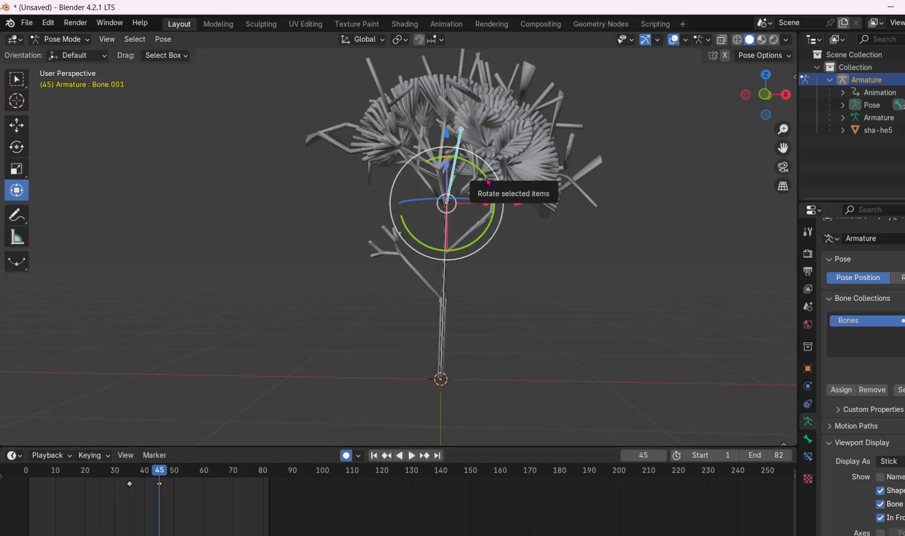
drag(487, 184, 486, 180)
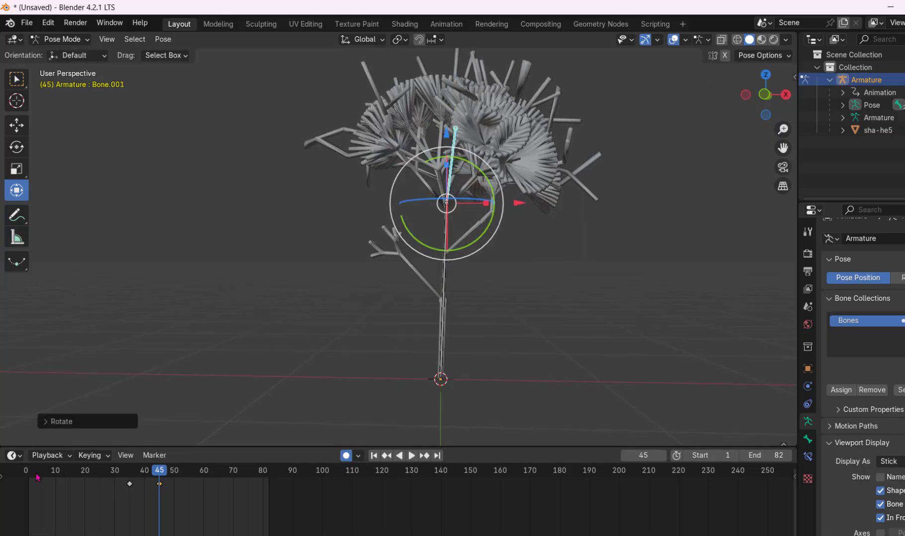
Copy the upper bone's frame 35 keyframe to frame 82 and play back the combined sway.
click(129, 484)
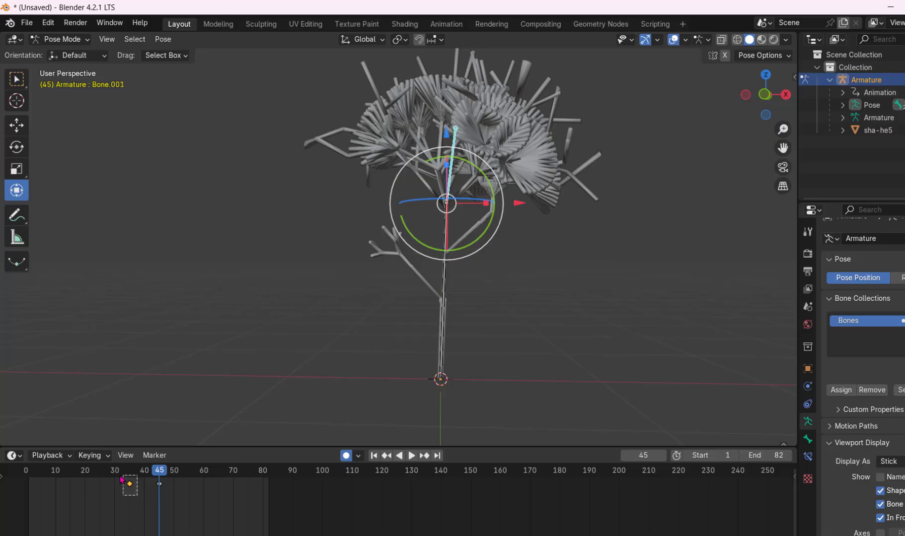
drag(221, 478, 268, 483)
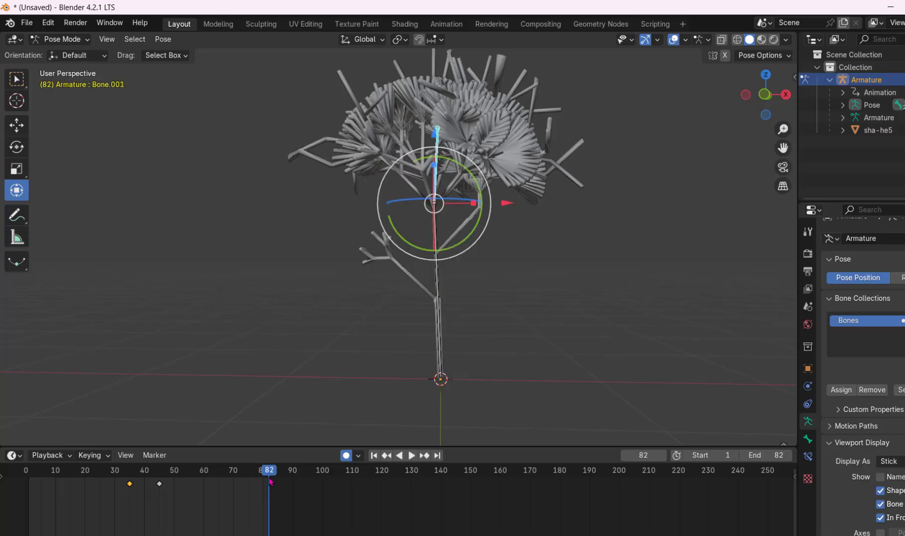
key(i)
key(space)
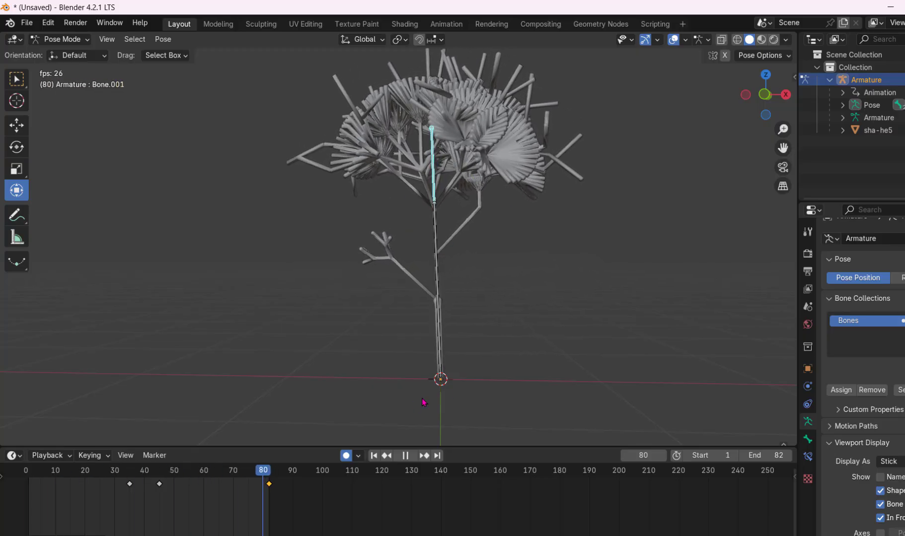
key(space)
Switch from Pose Mode to Object Mode and select both the armature and the tree mesh.
middle_drag(536, 377, 463, 398)
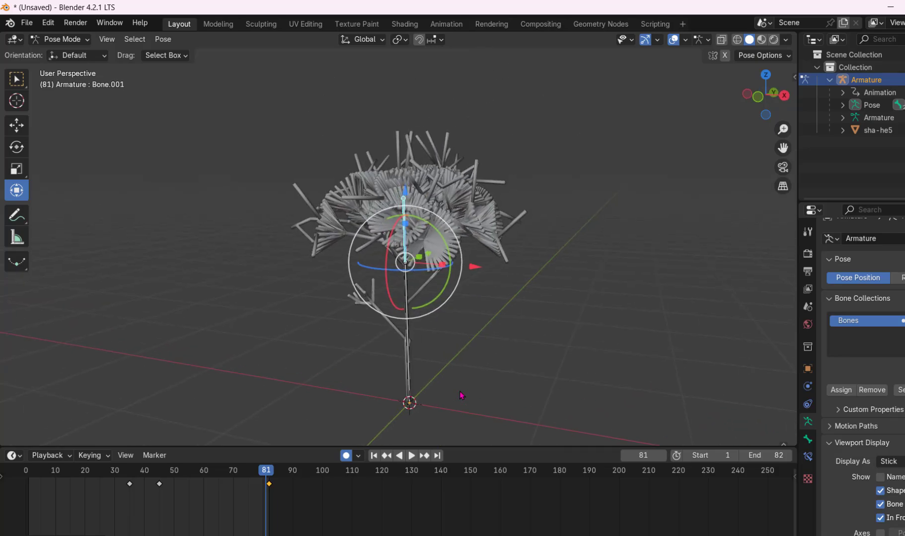
click(29, 25)
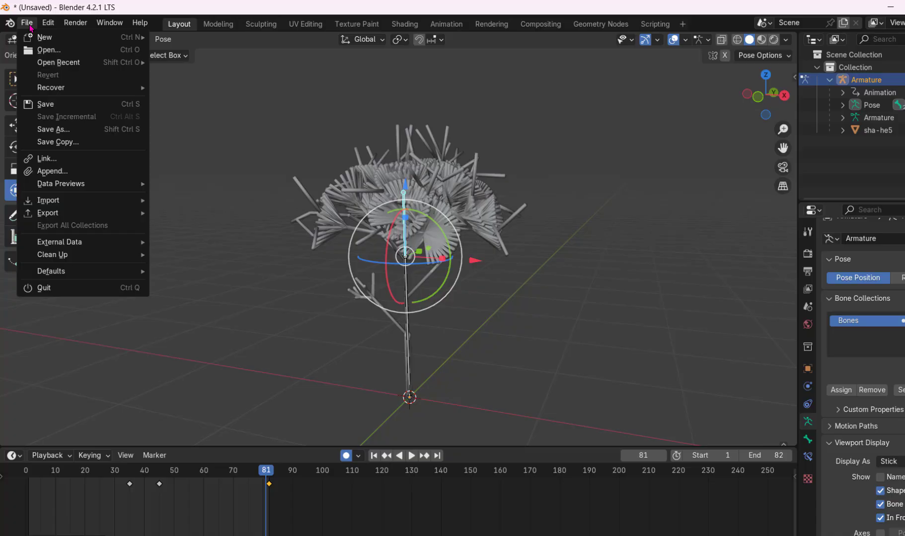
click(588, 423)
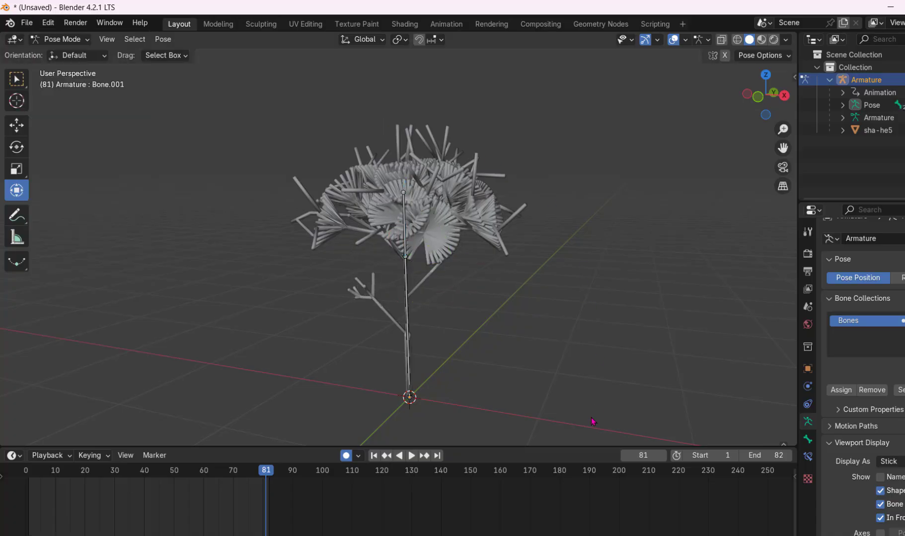
drag(587, 422, 42, 59)
click(56, 39)
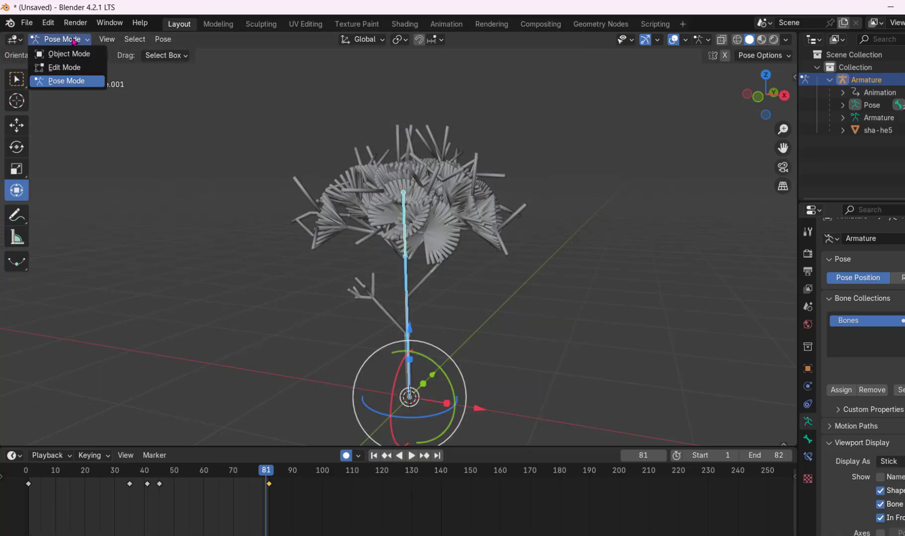
click(62, 53)
drag(579, 419, 210, 85)
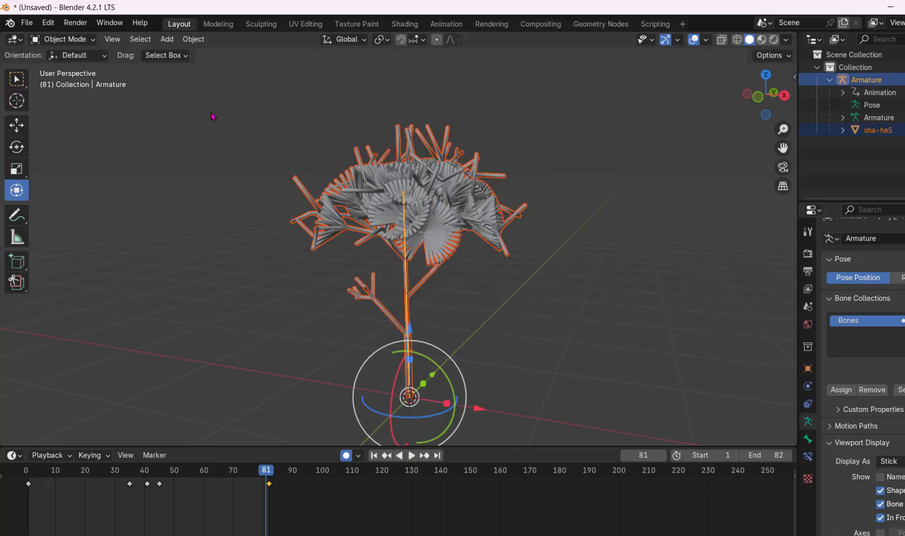
click(24, 25)
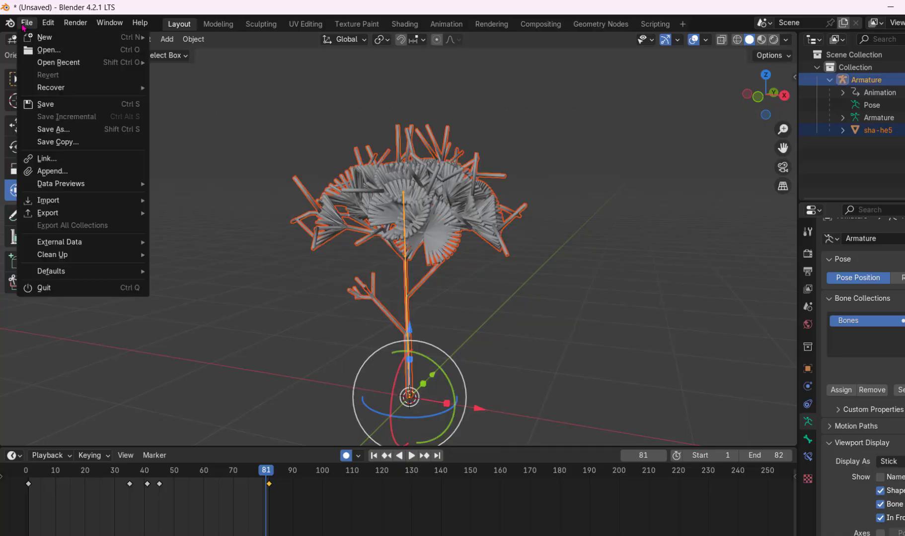
mouse_move(73, 214)
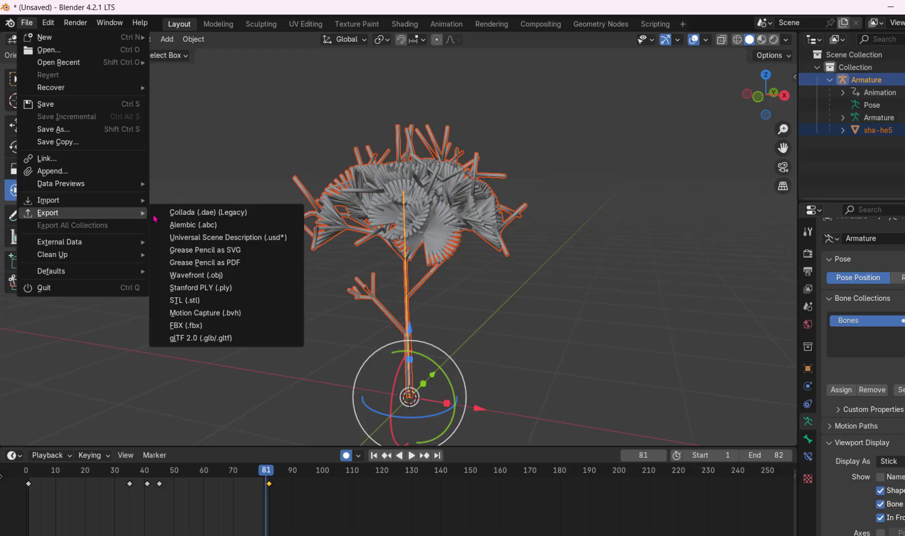
click(210, 327)
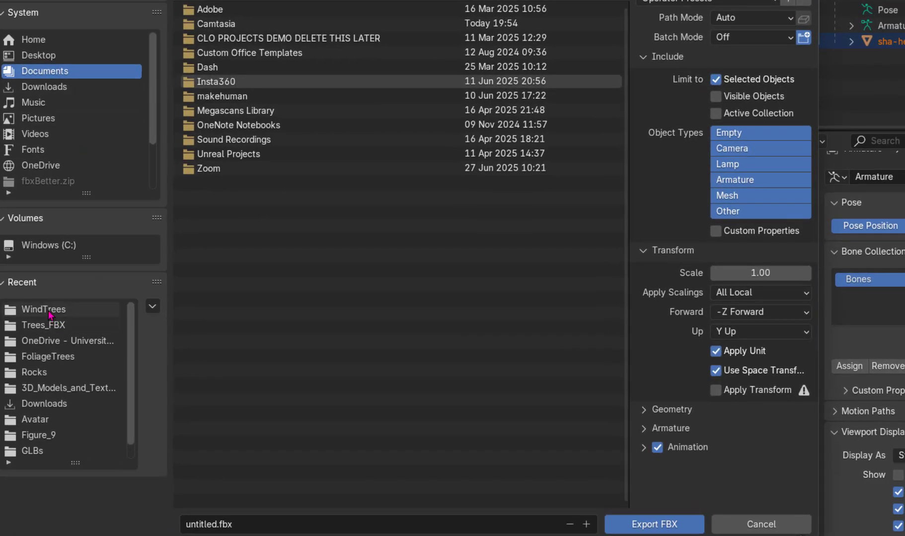
click(50, 312)
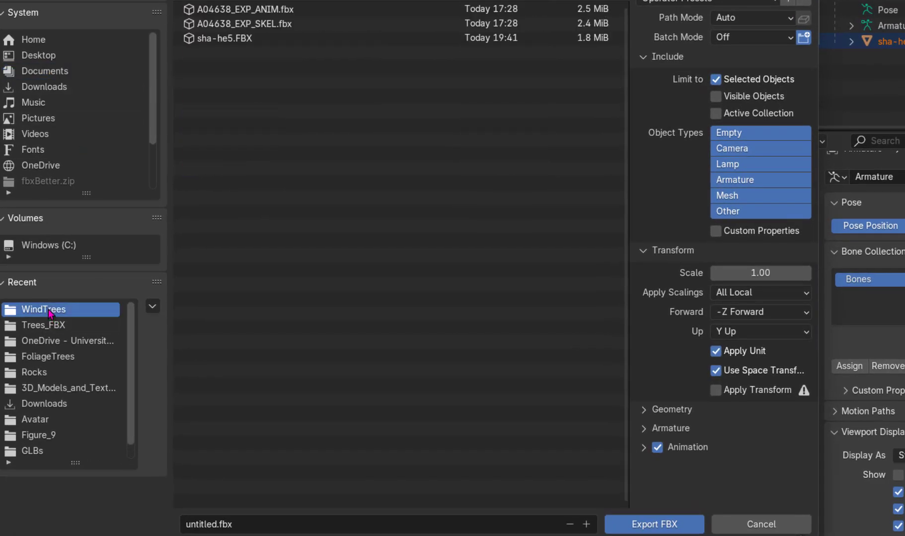
click(229, 40)
click(259, 525)
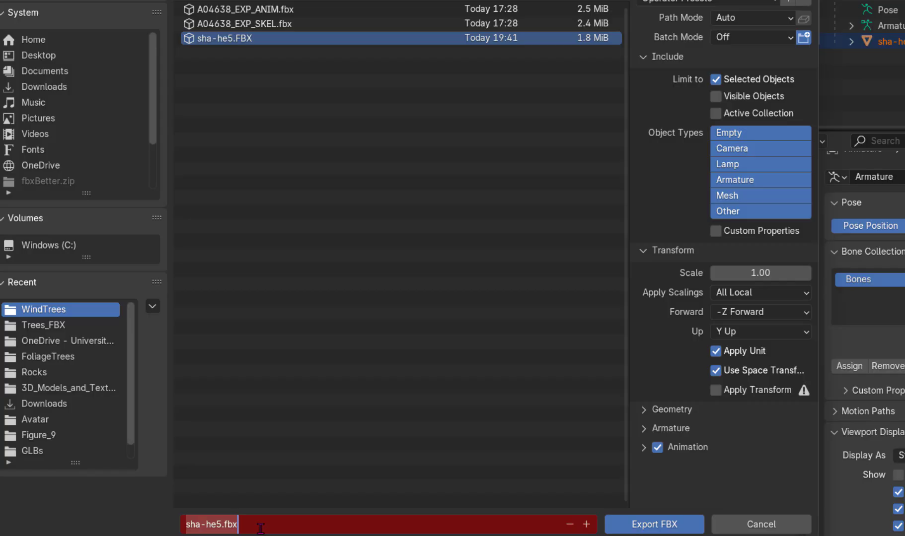
key(Left)
key(Left)
key(Left)
key(Left)
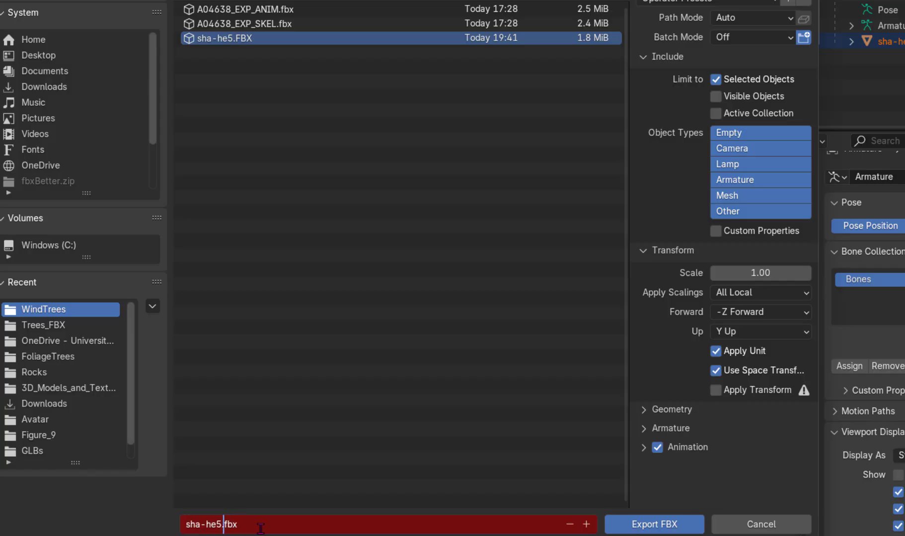
text(_SKEL)
key(Escape)
click(758, 526)
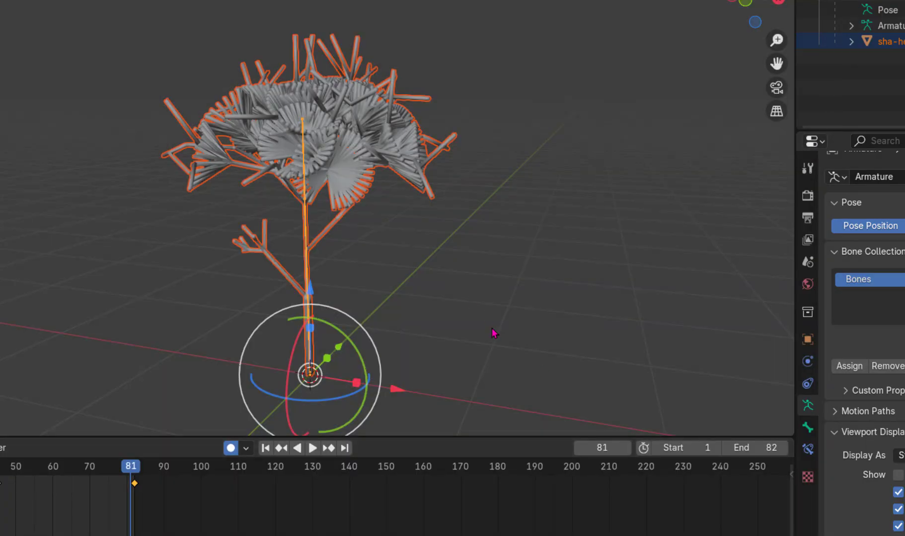
Apply all transforms to the selected armature and tree mesh, and play the animation to check the sway.
click(535, 370)
drag(569, 422, 67, 42)
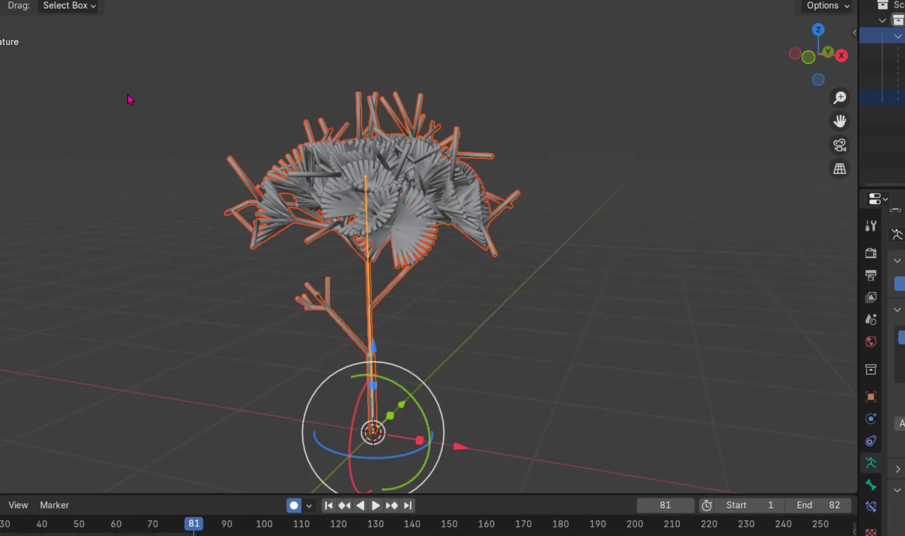
click(133, 11)
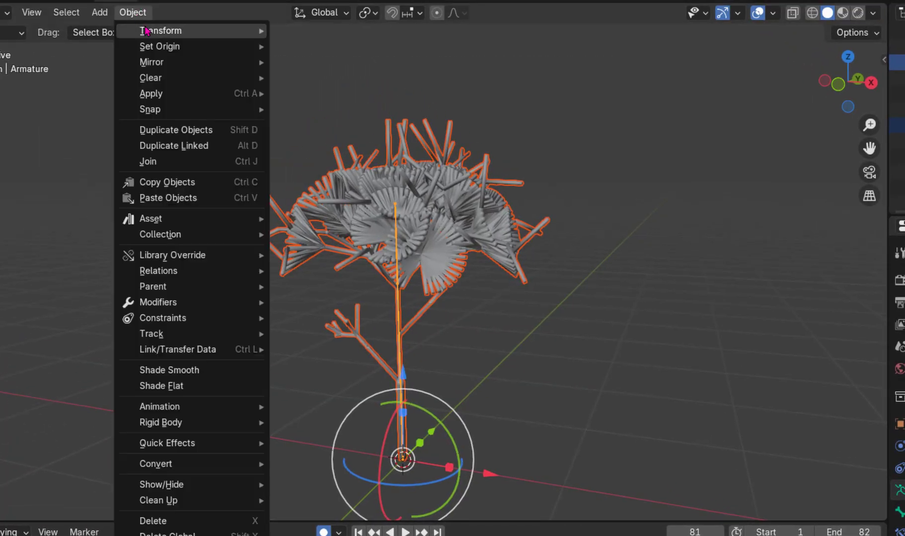
mouse_move(160, 95)
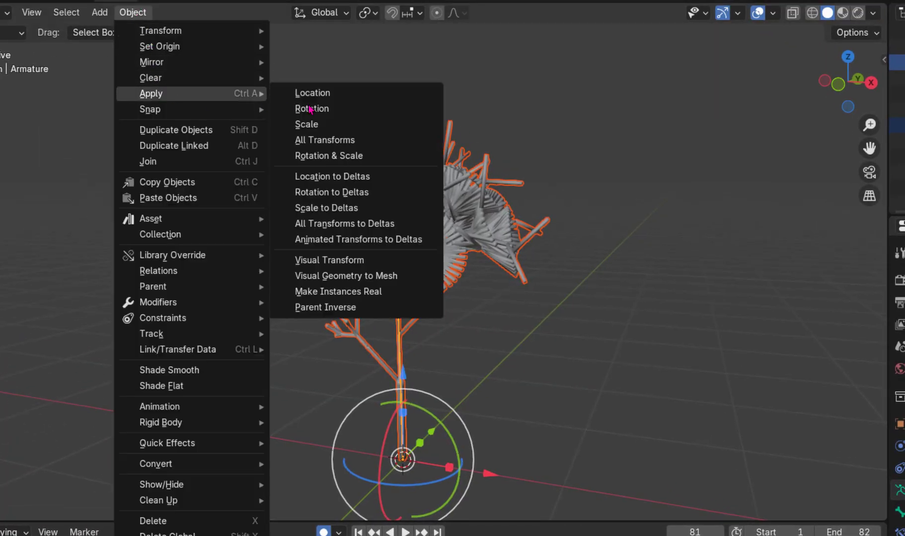
click(336, 140)
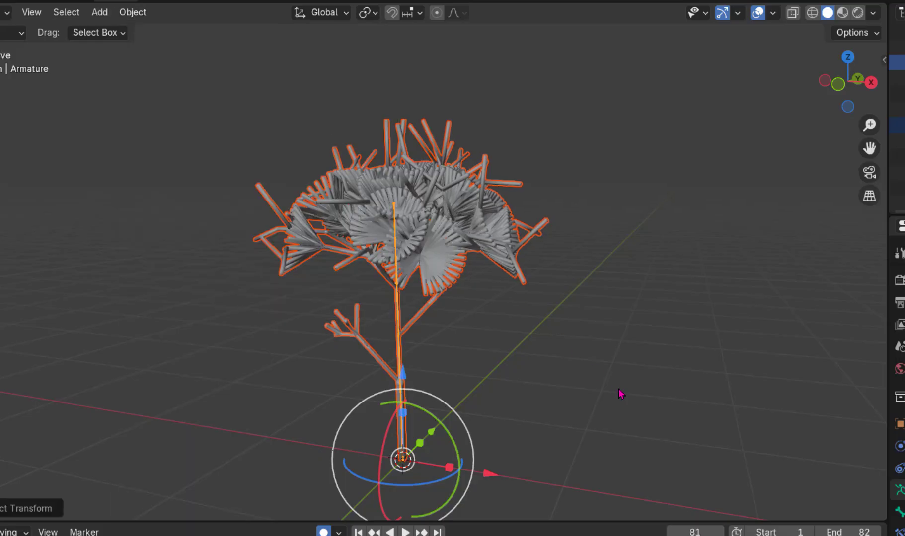
key(space)
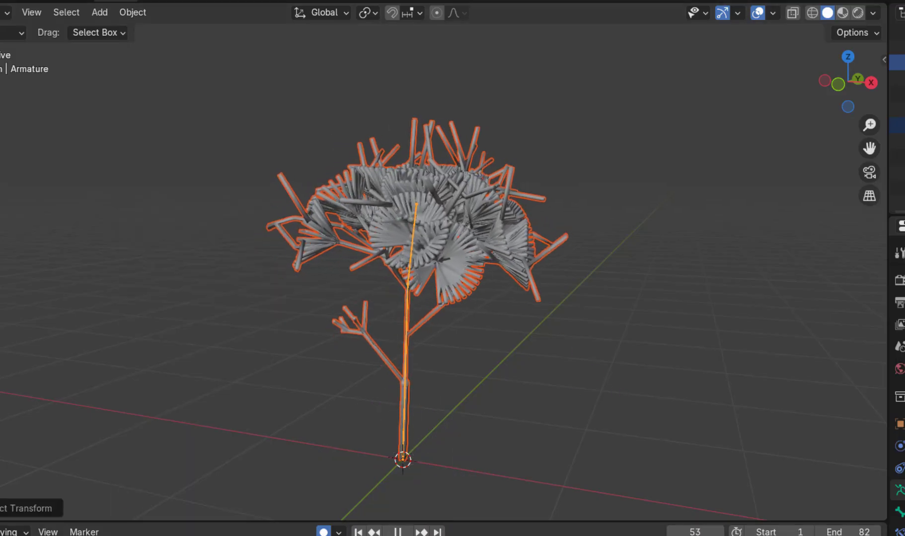
key(space)
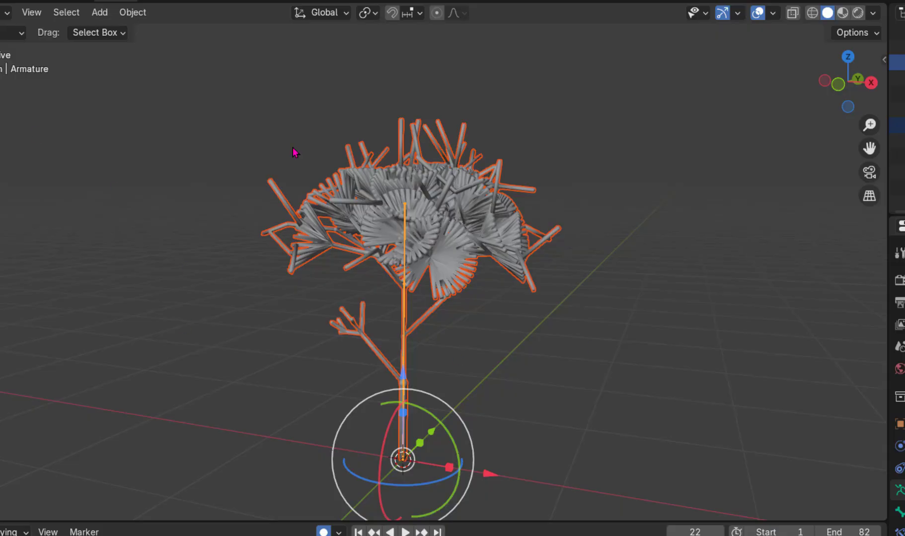
Set up an FBX export limited to the selected objects, targeting sha-he5.FBX in the WindTrees folder.
click(0, 0)
mouse_move(2, 230)
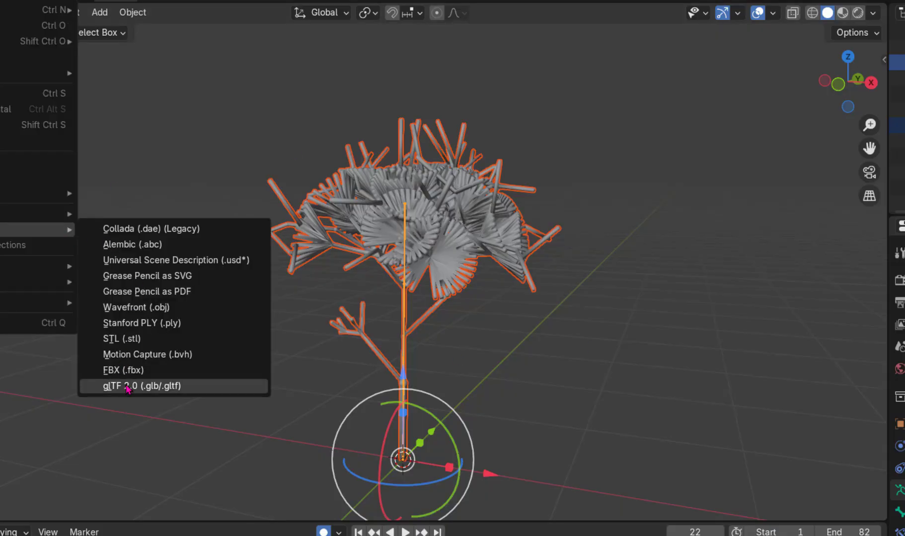
click(131, 370)
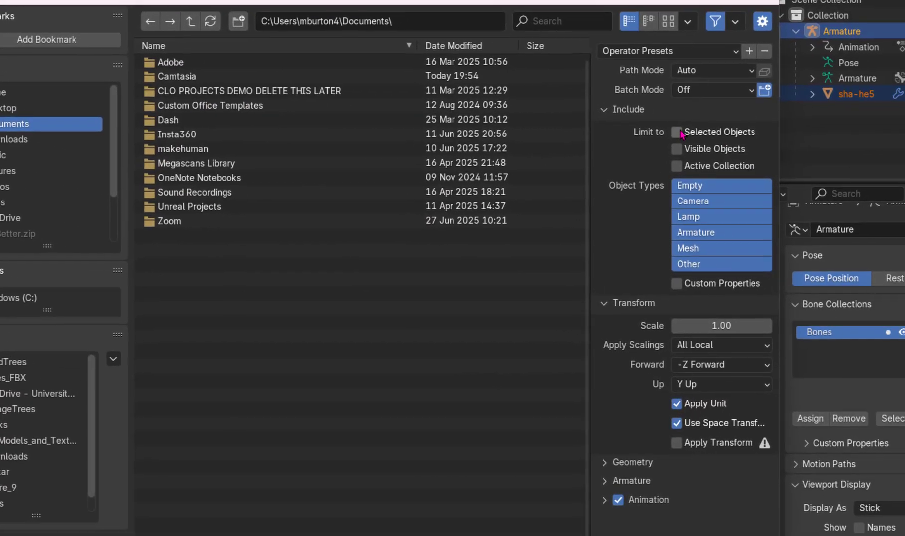
click(759, 151)
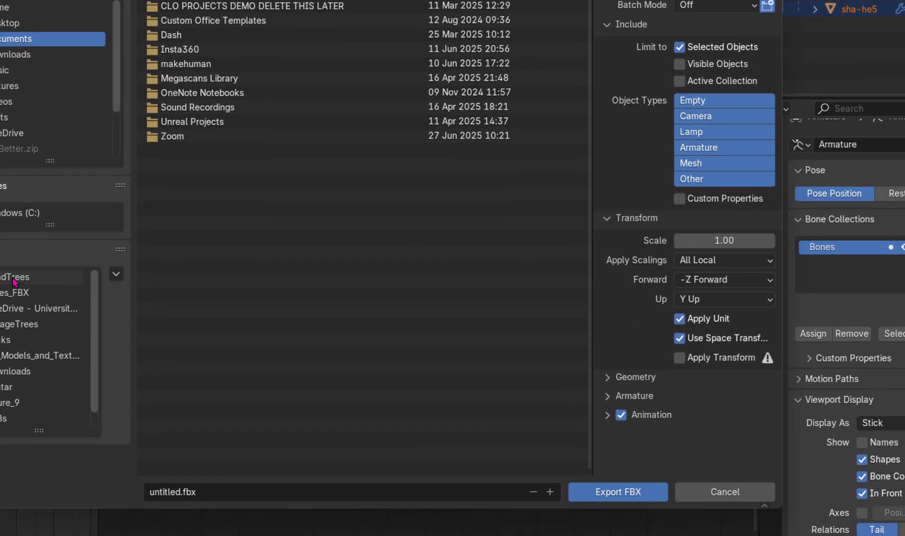
click(25, 315)
click(248, 6)
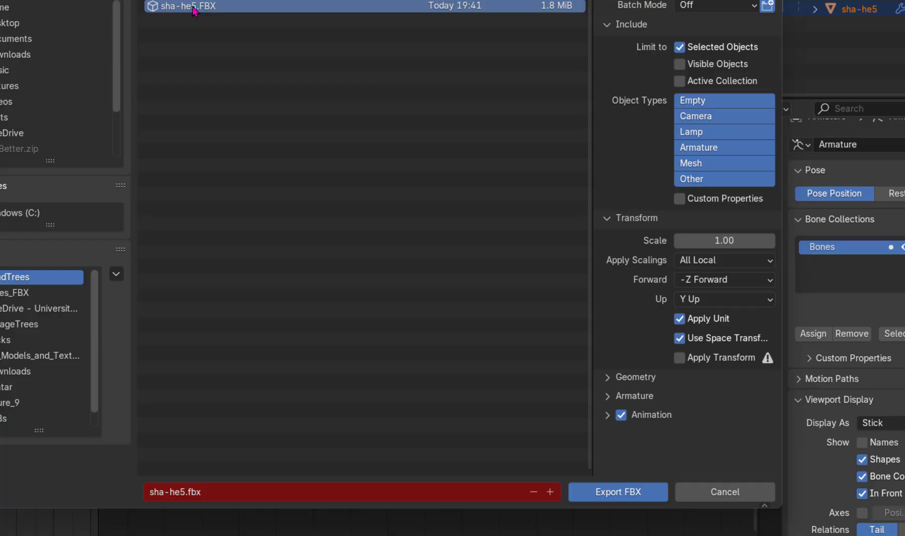
Try to add the suffix _SKEL to the export file name.
click(257, 493)
key(Left)
key(Left)
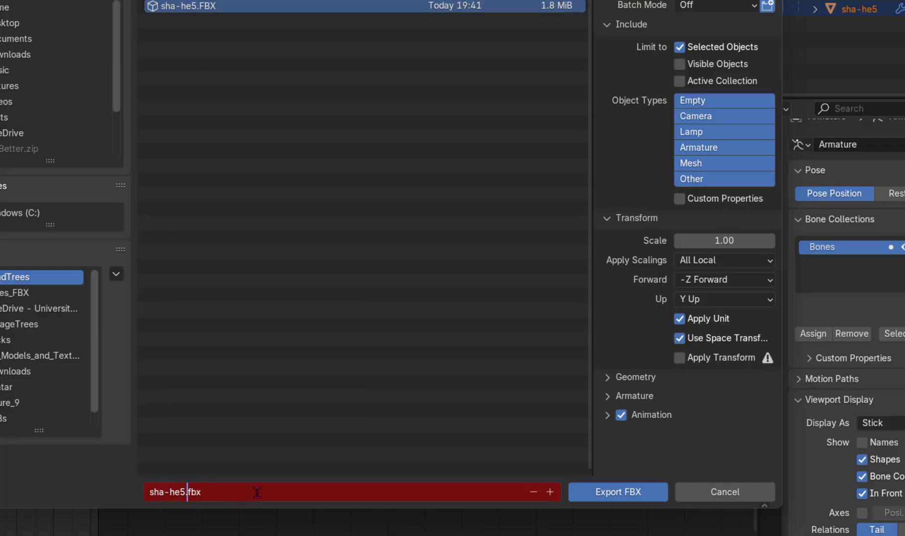
text(_SKEL)
key(Escape)
Turn off Animation and Add Leaf Bones in the FBX options and export the rigged tree.
click(606, 377)
scroll(608, 372, down, 5)
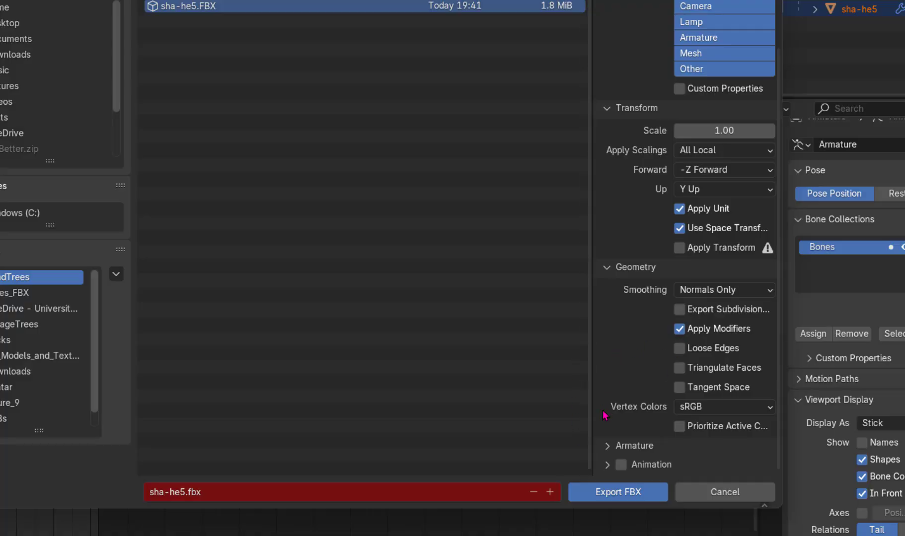
click(608, 446)
scroll(610, 355, down, 5)
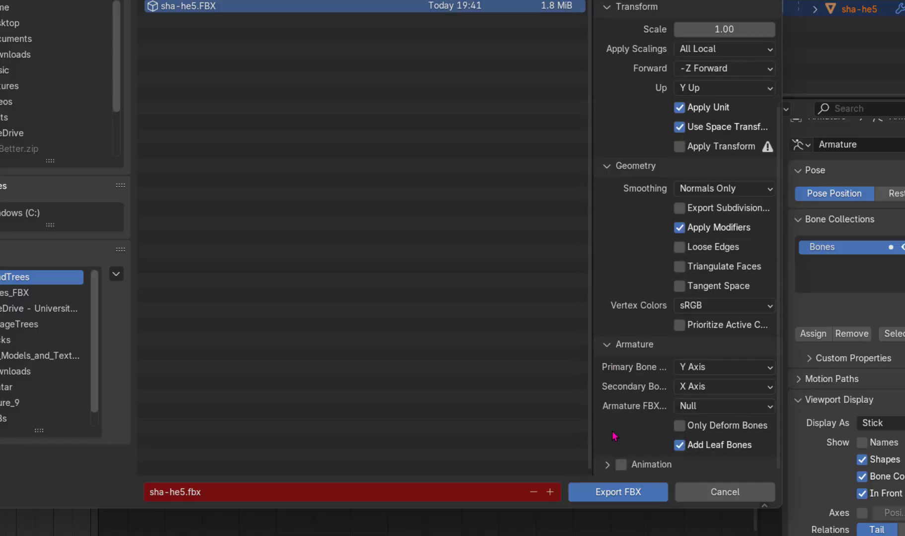
click(679, 446)
scroll(608, 406, up, 10)
click(638, 492)
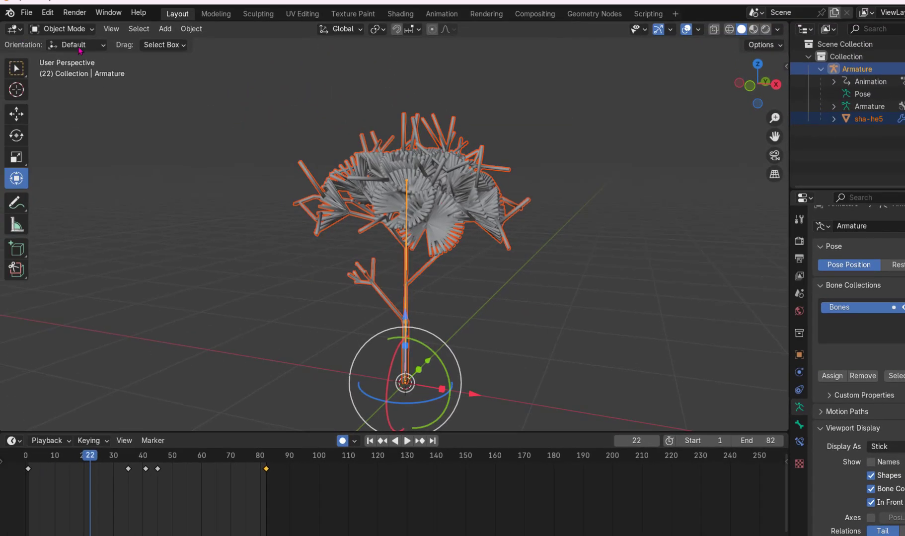
Set up a second FBX export with Animation enabled and both NLA Strips and All Actions turned off.
click(31, 14)
mouse_move(60, 202)
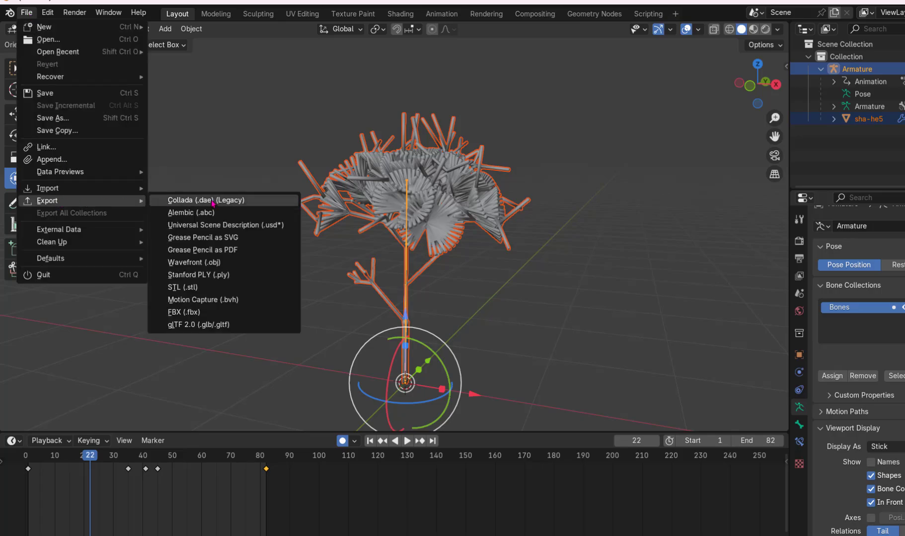
click(254, 317)
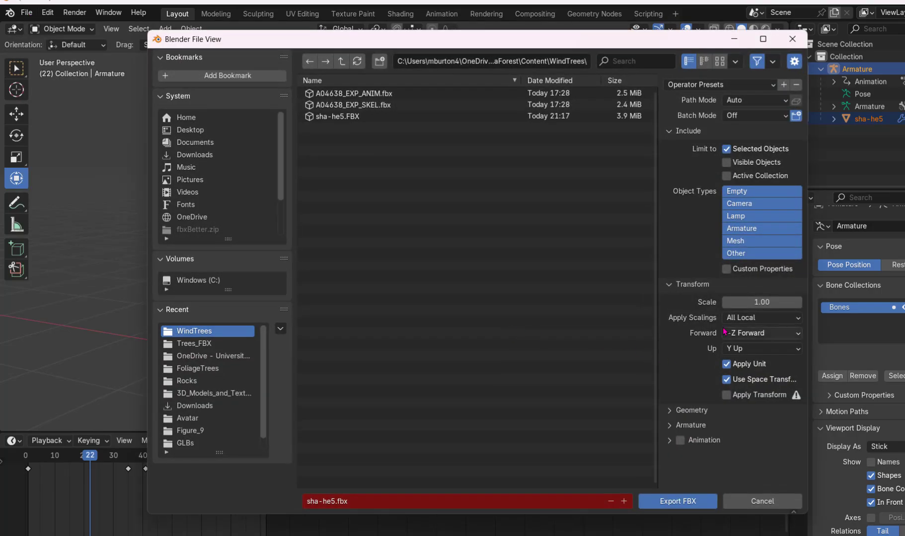
click(670, 443)
scroll(678, 411, down, 3)
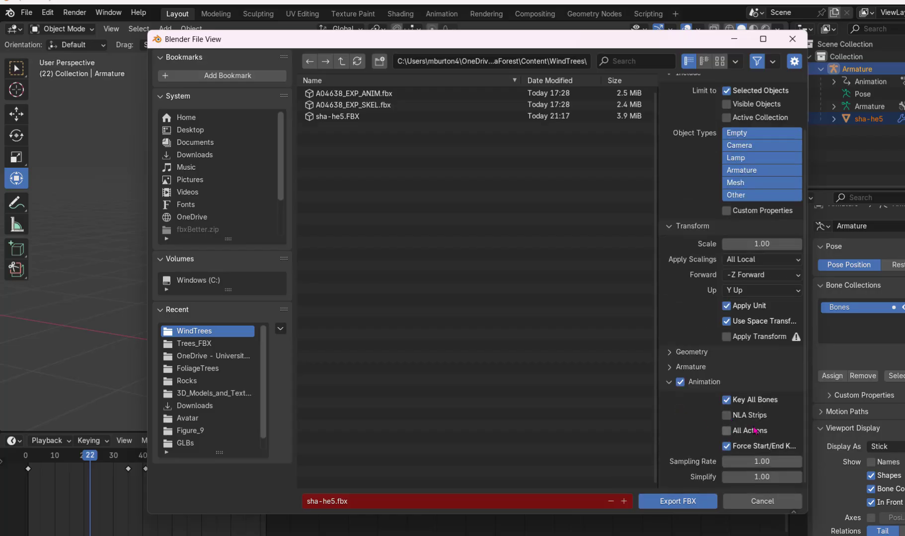
click(727, 431)
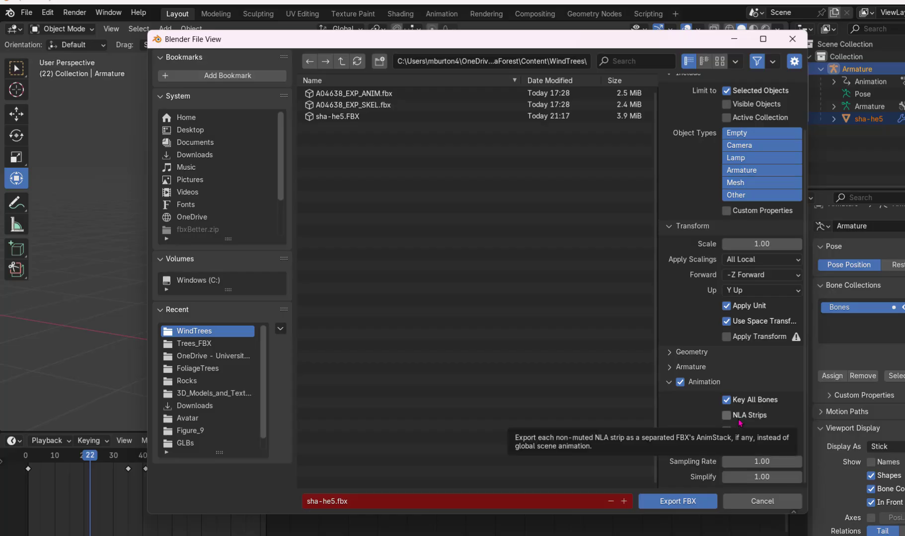
Name the animated export sha-he5_ANIM.fbx and export it to the WindTrees folder.
click(345, 117)
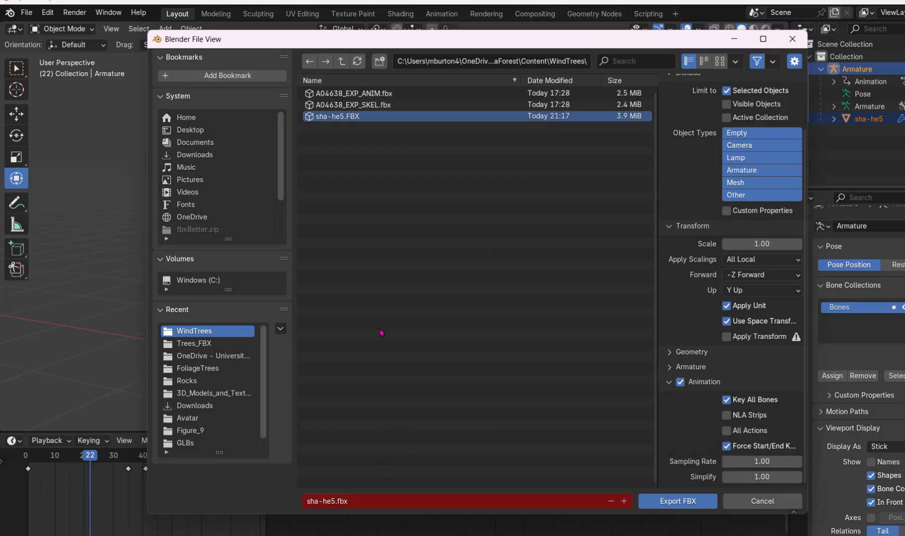
click(374, 507)
key(Left)
text(_ANIM)
click(673, 504)
click(672, 504)
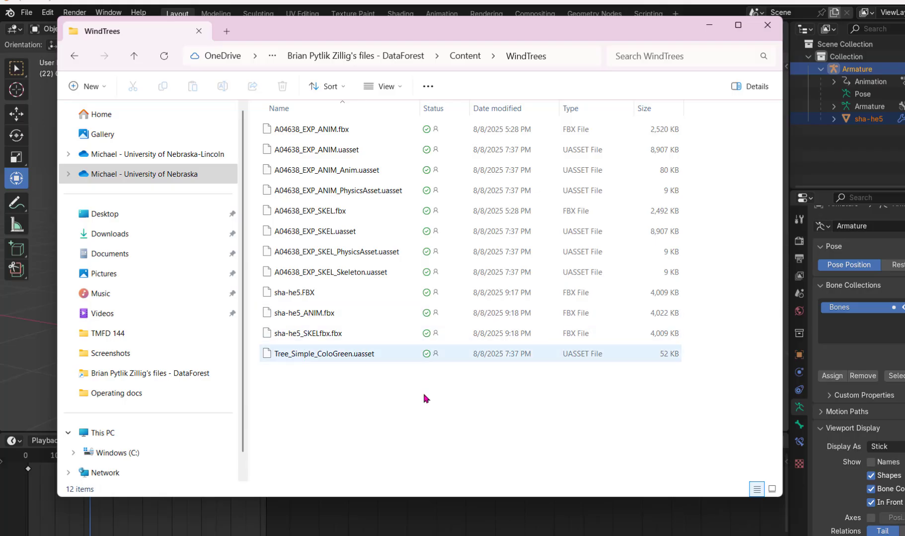
Switch to Unreal Editor, decline importing the changed source files, and start importing sha-he5_SKELfbx.fbx from File Explorer into the WindTrees folder.
click(675, 535)
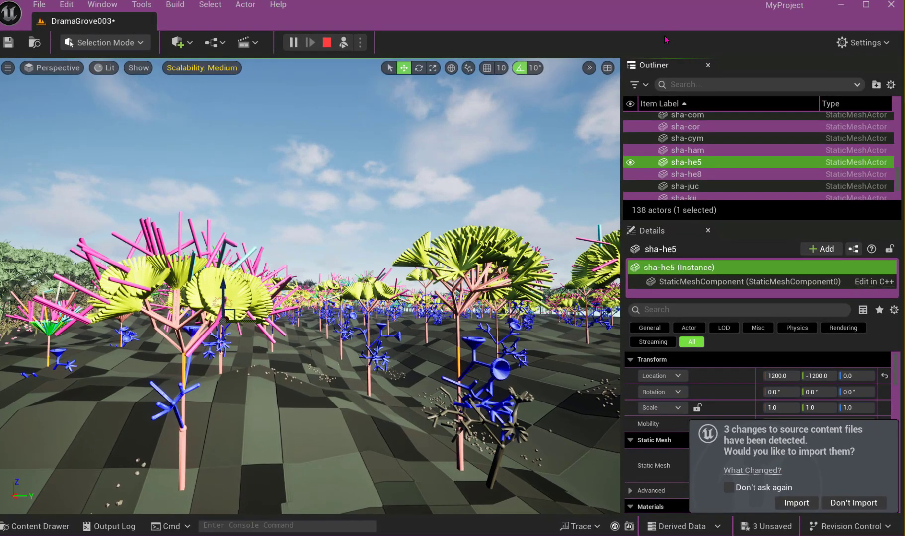
click(852, 503)
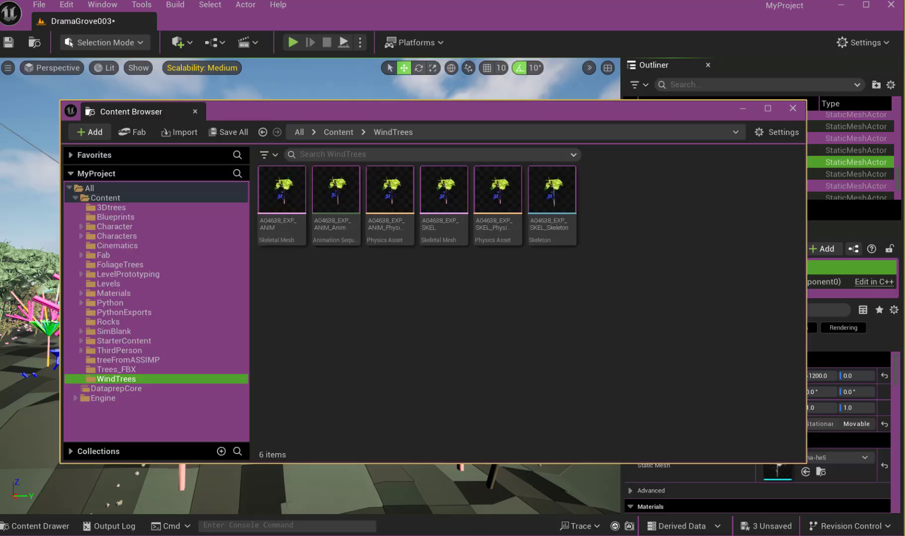
click(504, 535)
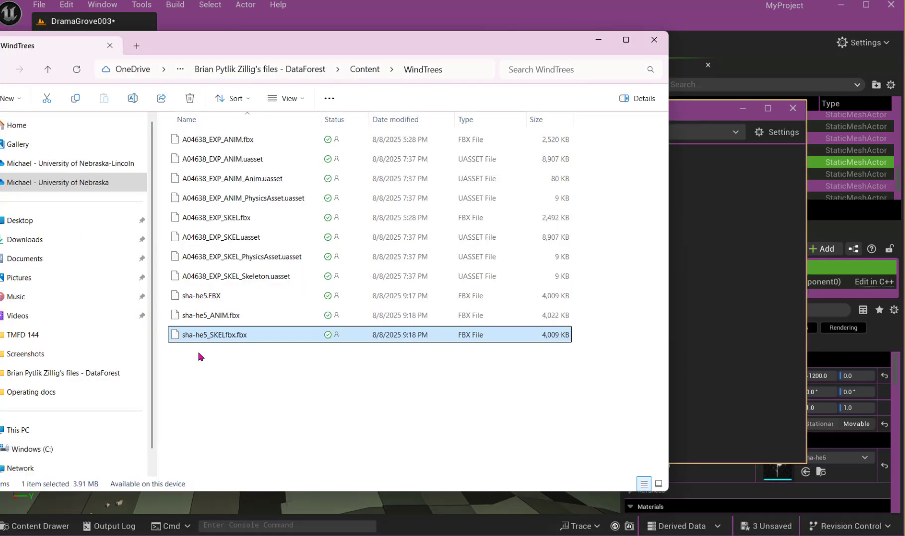
click(183, 320)
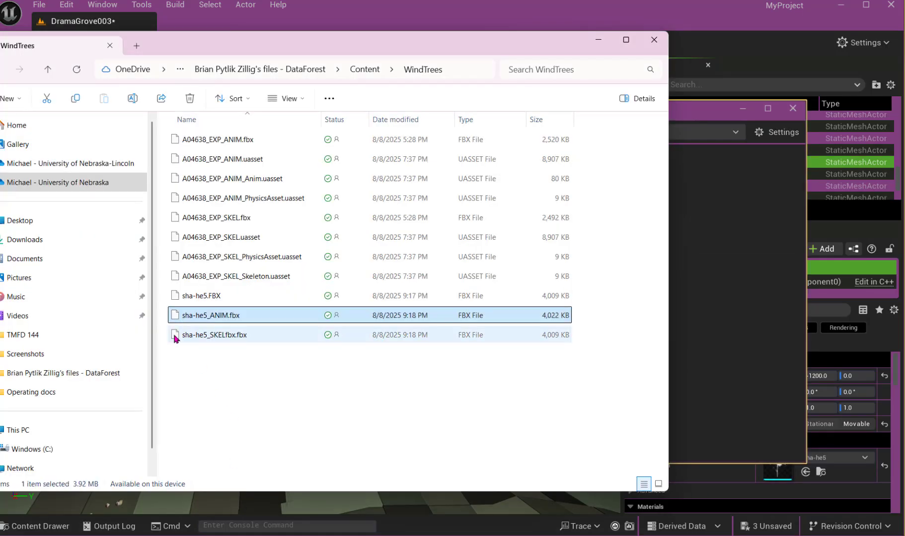
click(177, 337)
drag(175, 340, 737, 322)
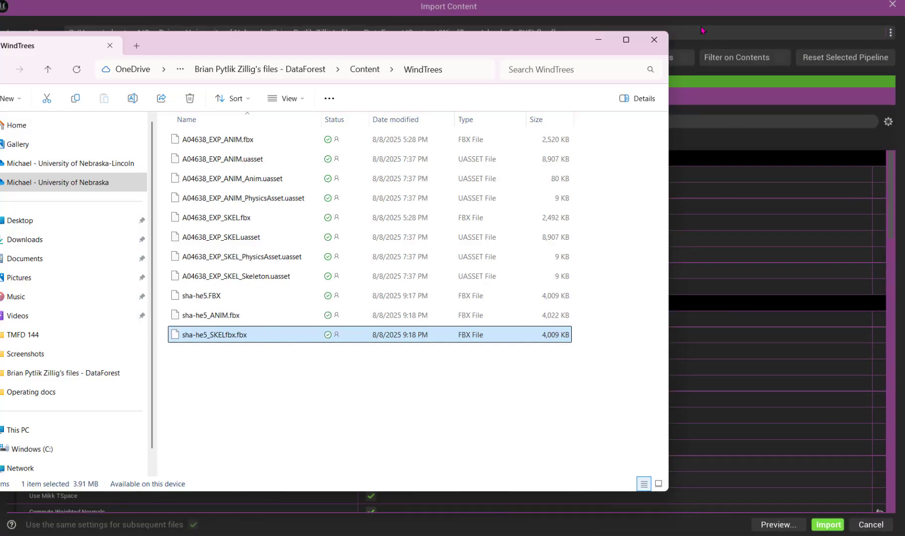
Reset the Skeleton import option to None, leave Import Animations off, and import the skeletal tree.
scroll(586, 307, down, 5)
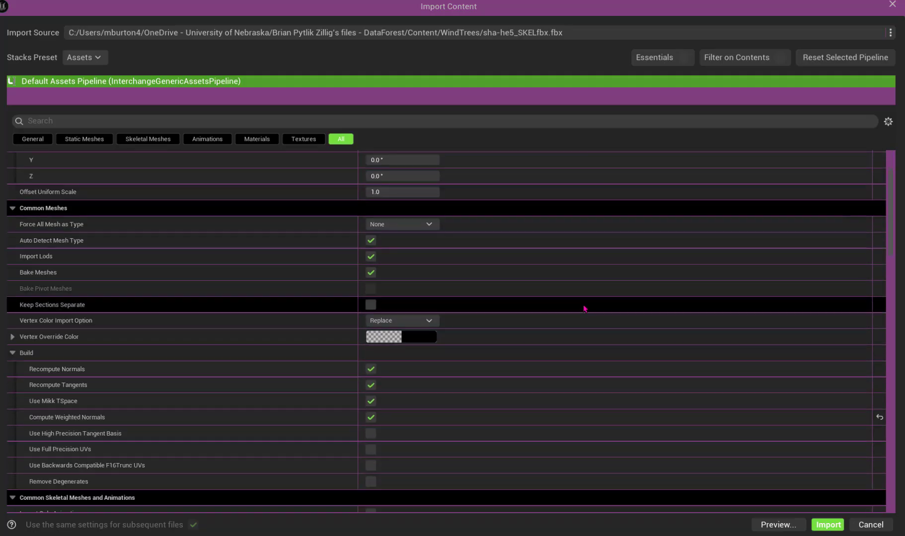
scroll(585, 312, down, 2)
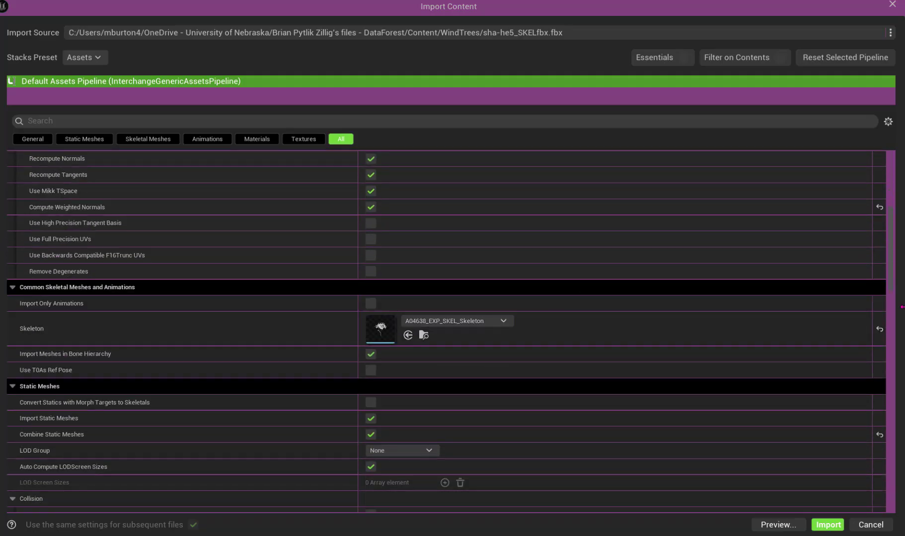
click(879, 330)
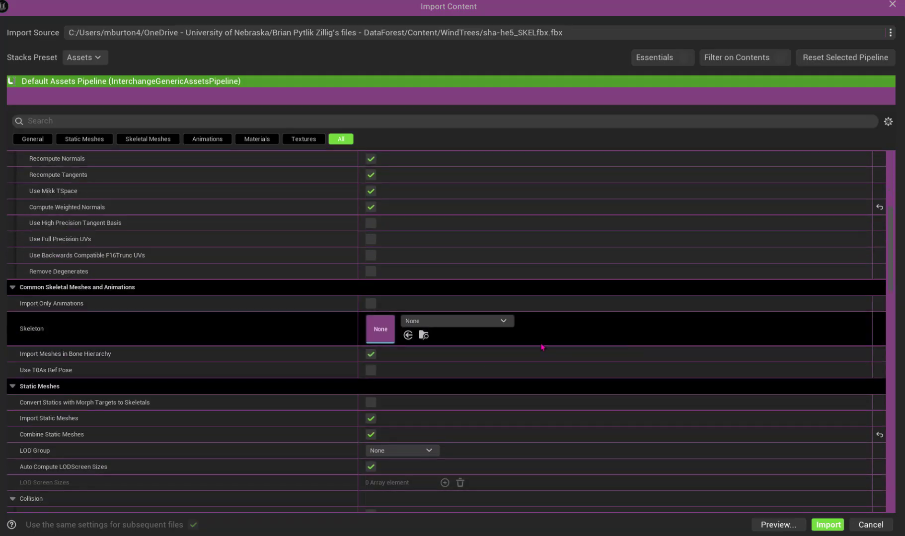
scroll(539, 352, down, 8)
scroll(529, 348, down, 2)
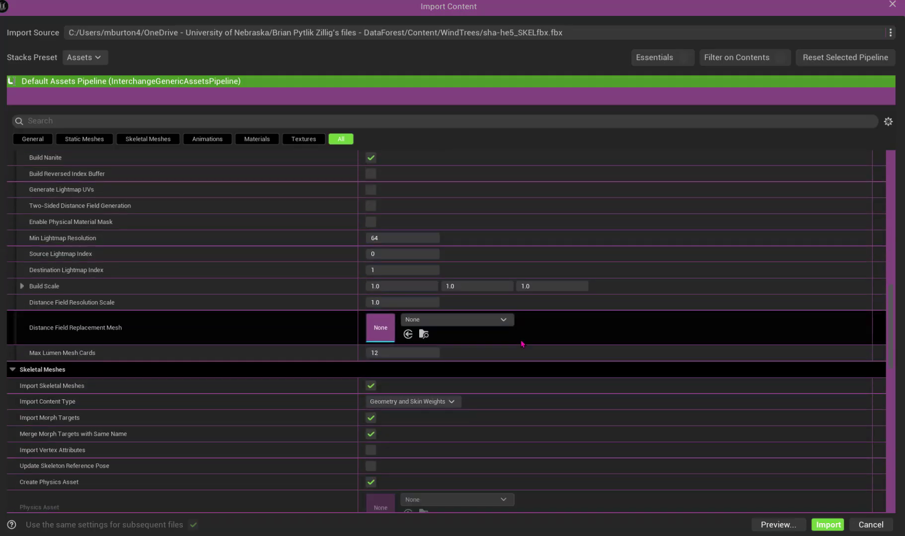
scroll(522, 344, down, 3)
scroll(522, 345, down, 2)
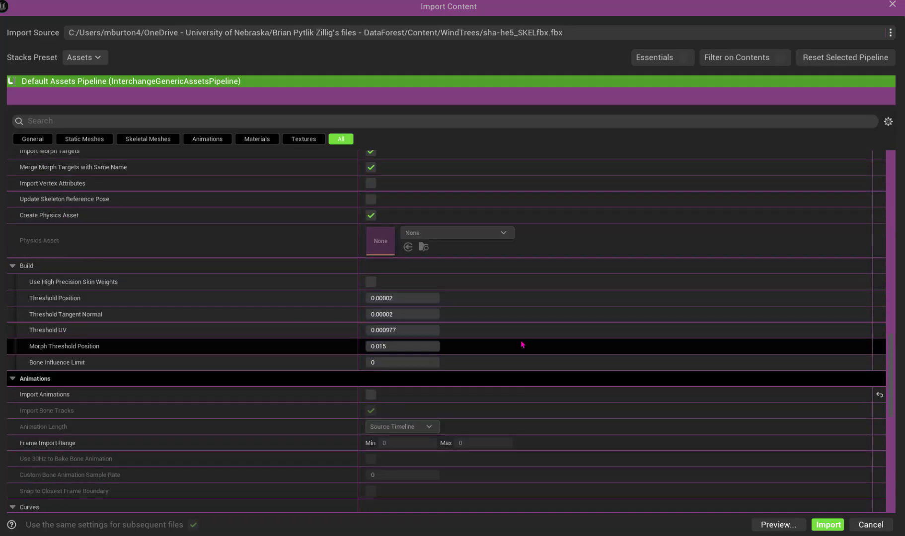
click(370, 394)
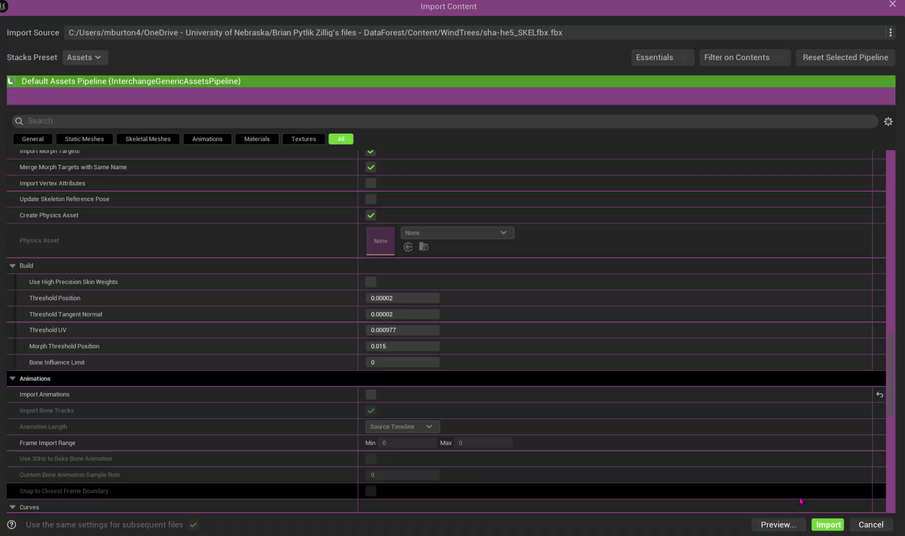
click(827, 525)
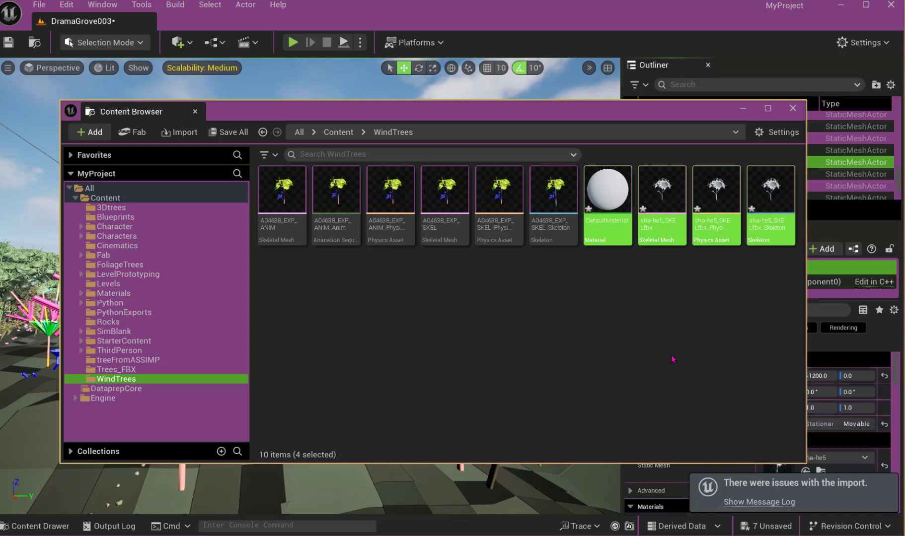
Start importing sha-he5_ANIM.fbx from File Explorer into WindTrees and set its Skeleton to sha-he5_SKELfbx_Skeleton.
key(alt+Tab)
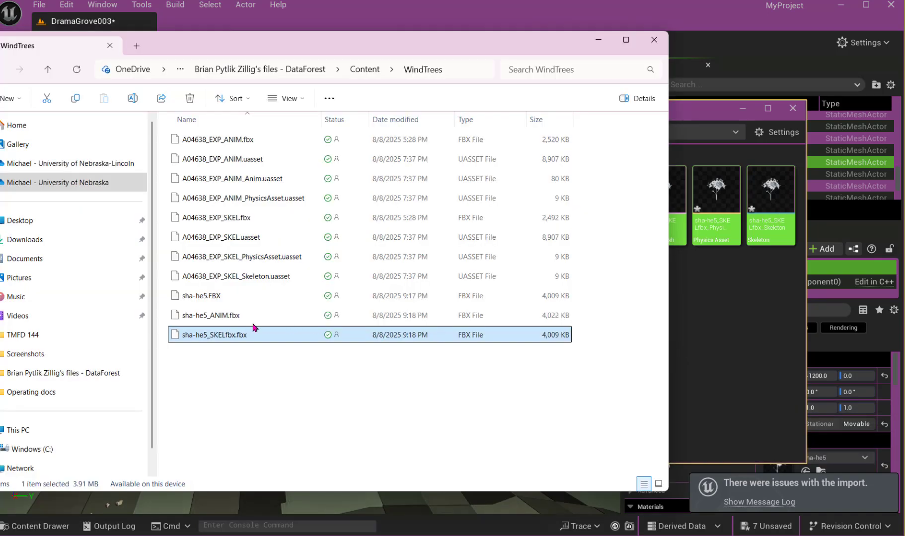
drag(252, 322, 702, 348)
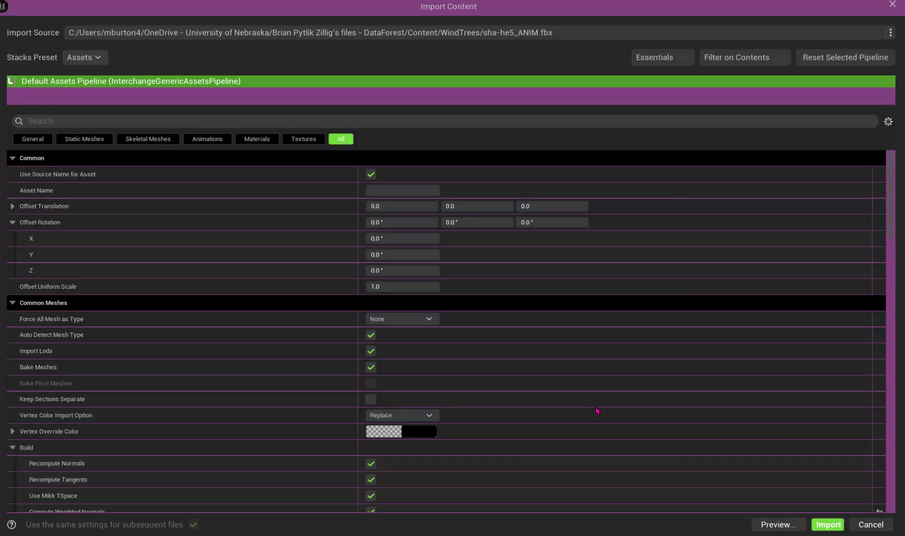
scroll(646, 402, down, 8)
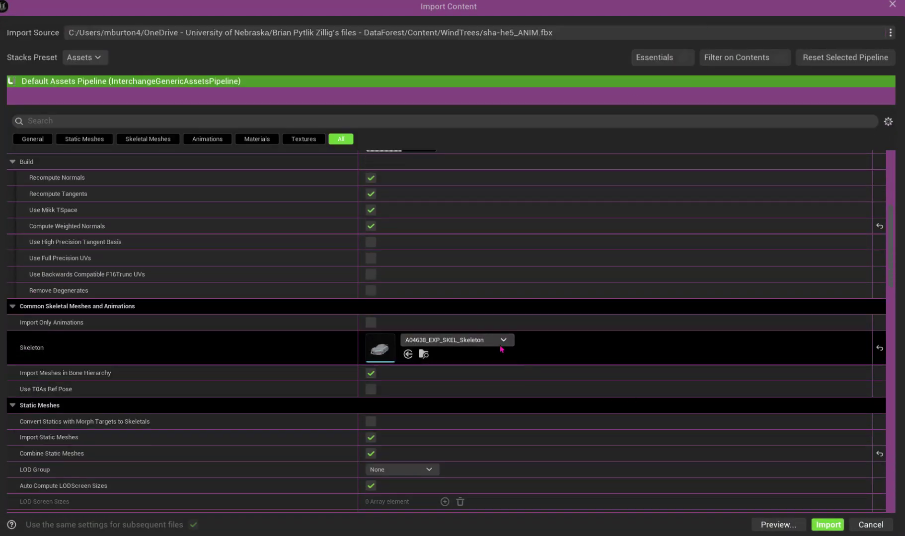
click(502, 341)
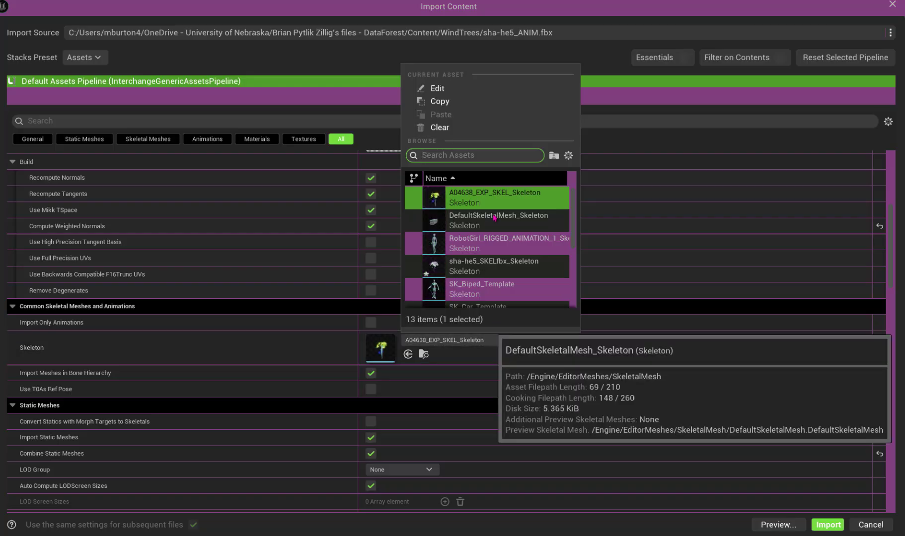
text(sha)
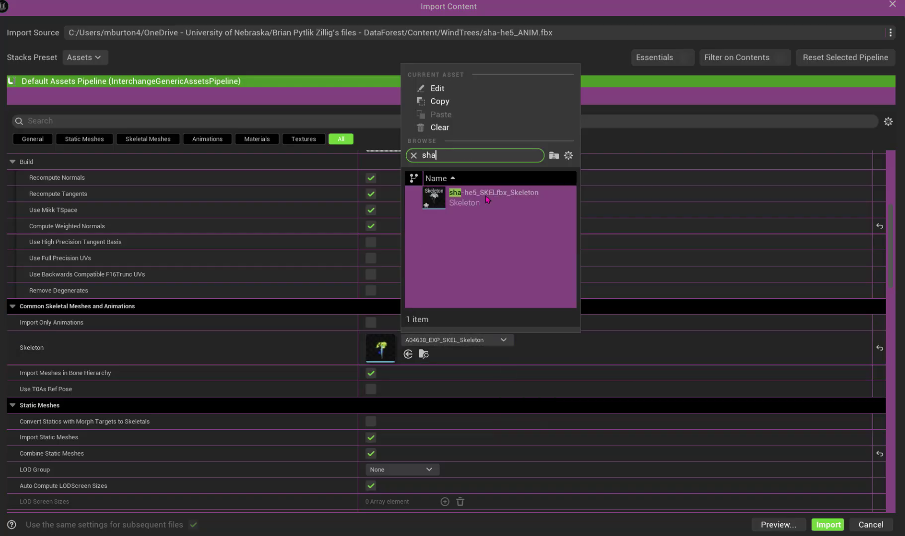
click(487, 199)
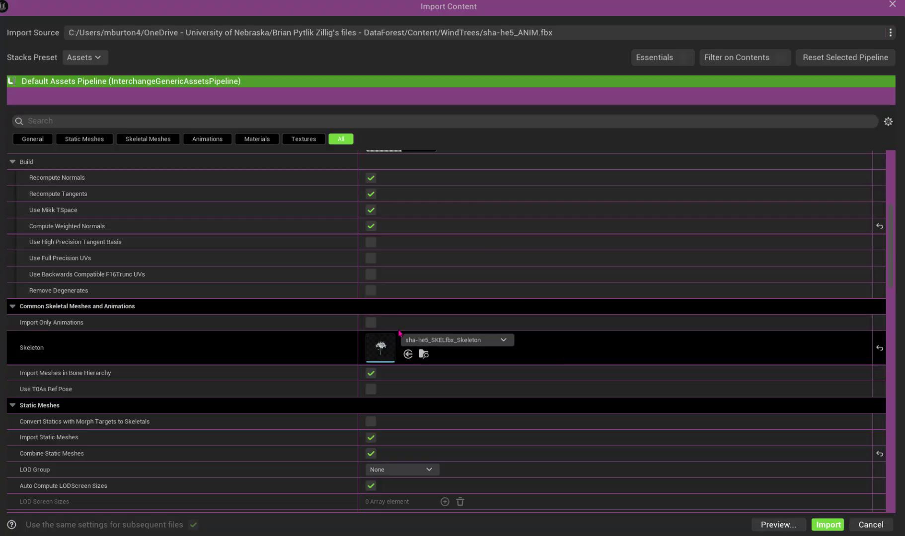
Enable Import Animations for sha-he5_ANIM.fbx and import it.
scroll(527, 387, down, 5)
scroll(528, 402, down, 12)
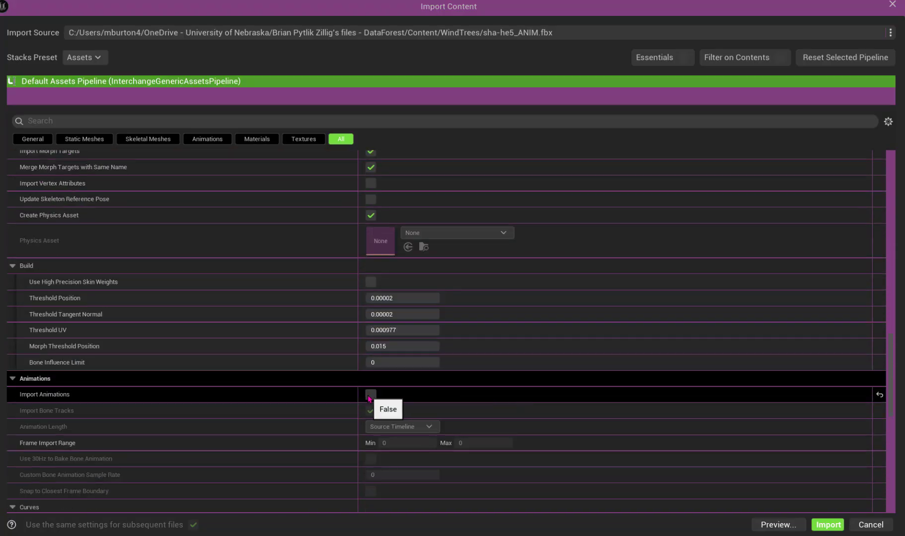
click(370, 396)
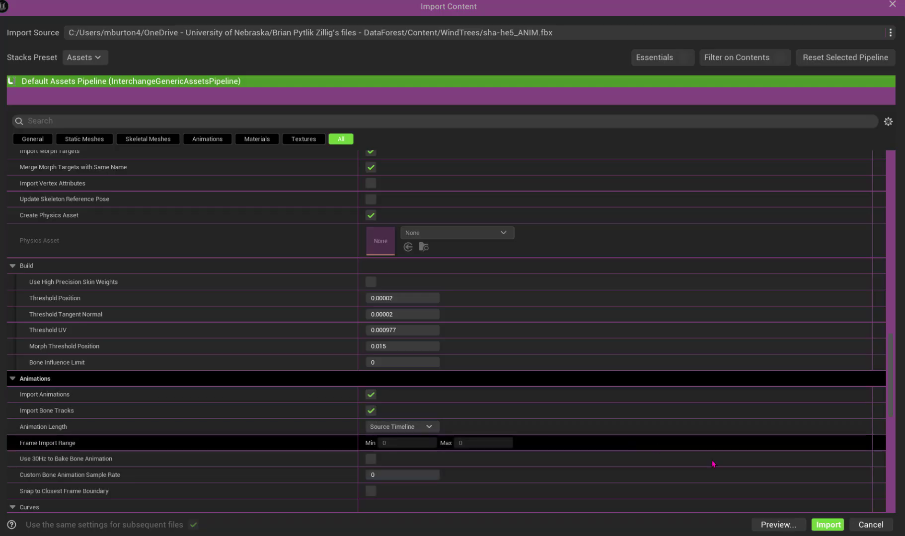
click(828, 525)
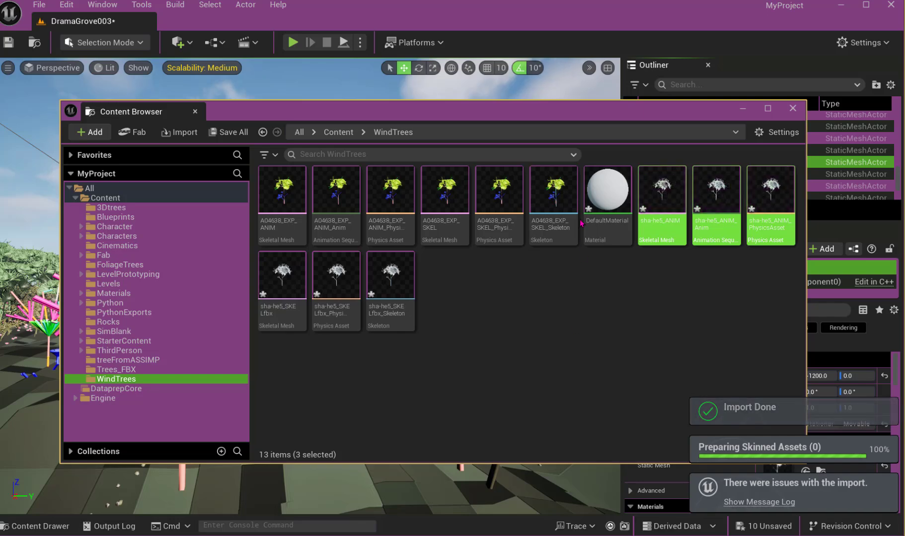
Place the sha-he5_ANIM_Anim animation sequence among the level's trees, at about X -1205, Y -820, Z 47, and briefly simulate the level.
drag(691, 101, 176, 121)
mouse_move(233, 211)
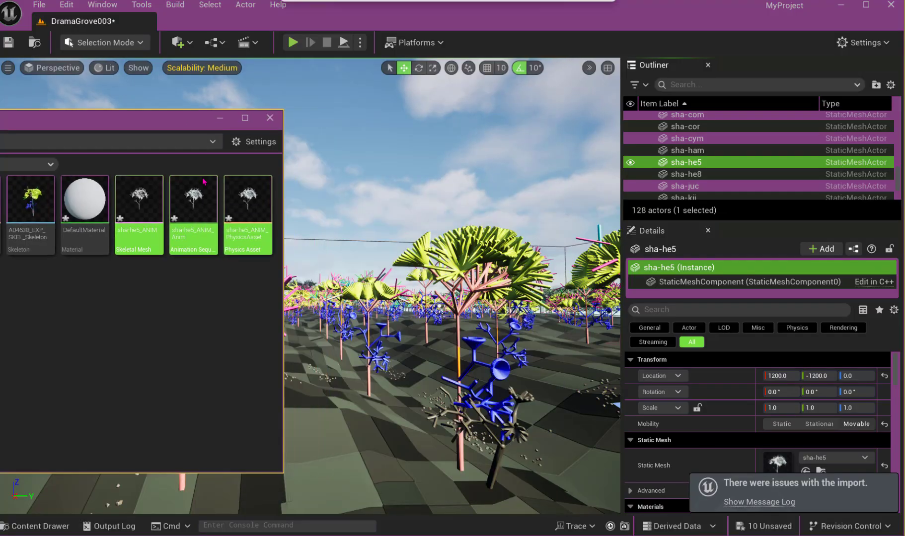
click(218, 315)
drag(193, 199, 353, 471)
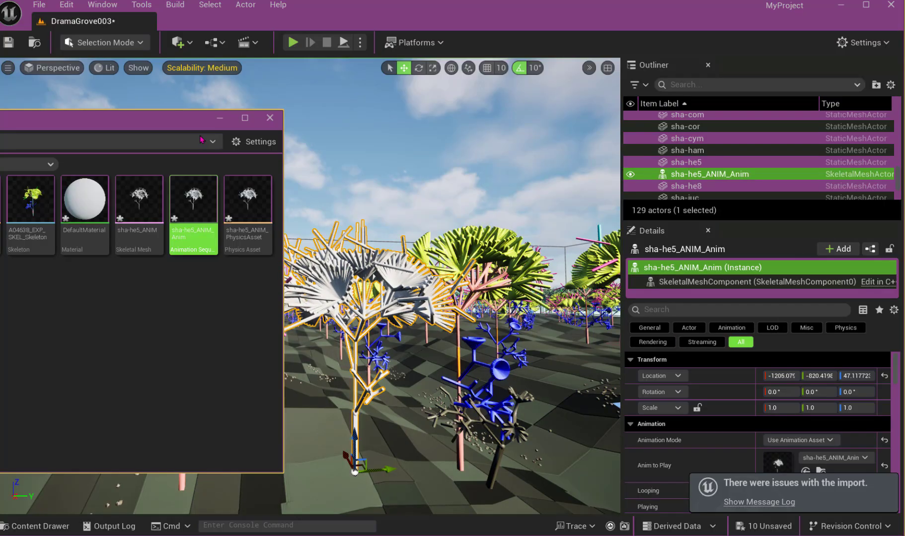
click(220, 118)
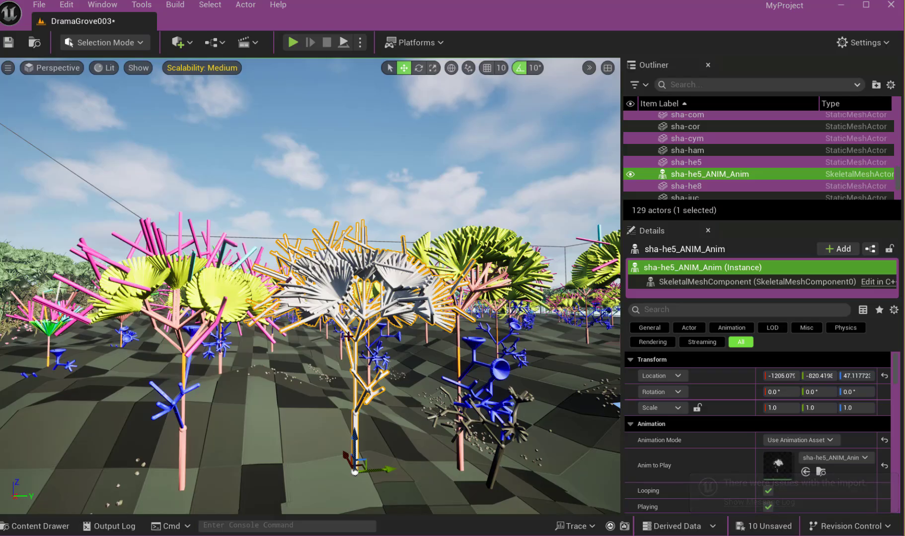
click(344, 43)
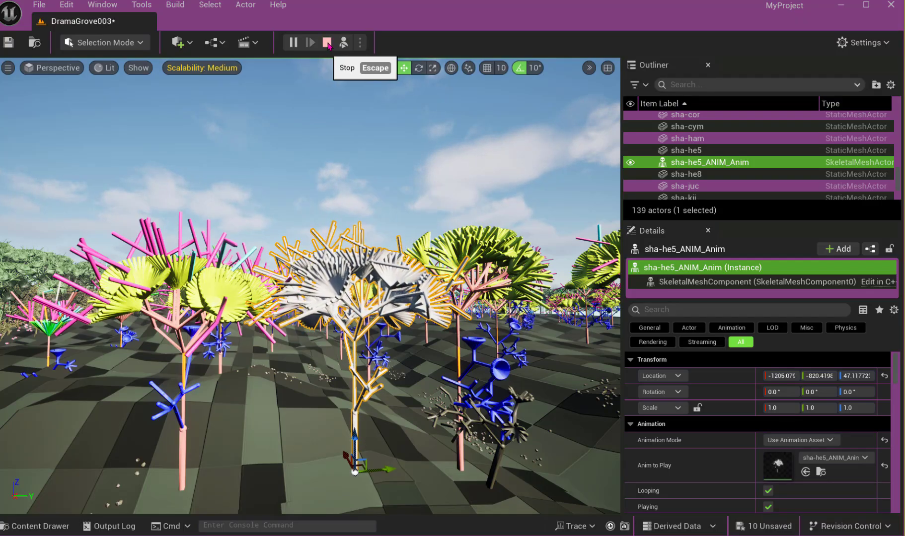
click(327, 43)
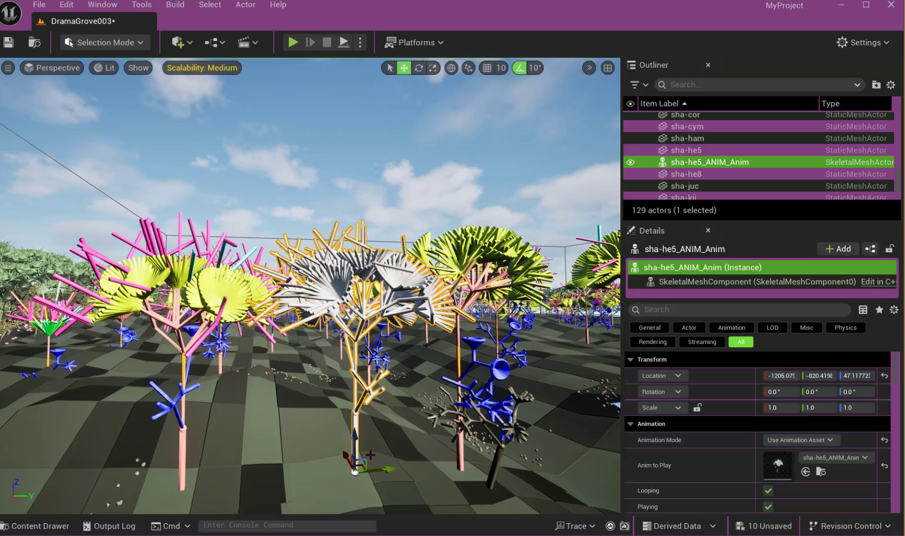
Raise the placed sha-he5_ANIM_Anim tree to a Z location of about 163 and focus on it.
drag(351, 436, 351, 293)
key(f)
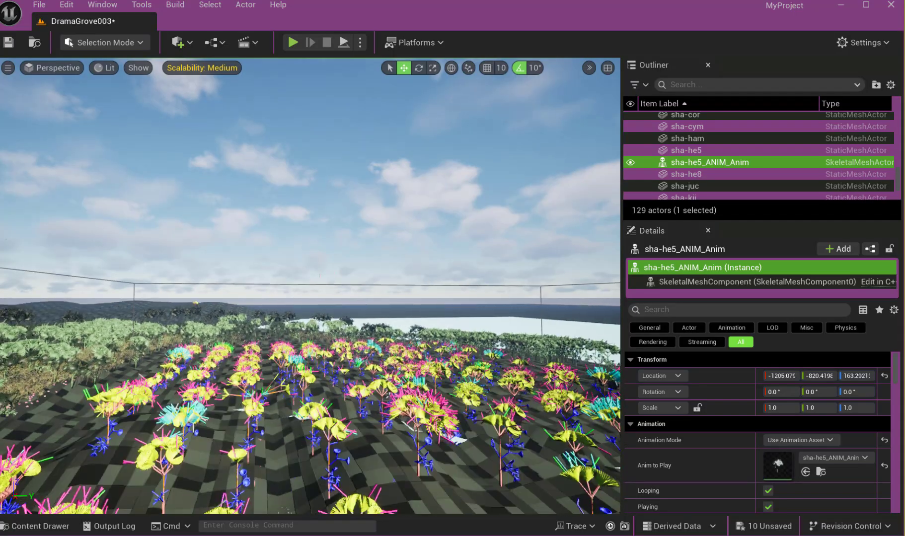
right_drag(352, 293, 373, 286)
middle_drag(387, 413, 398, 376)
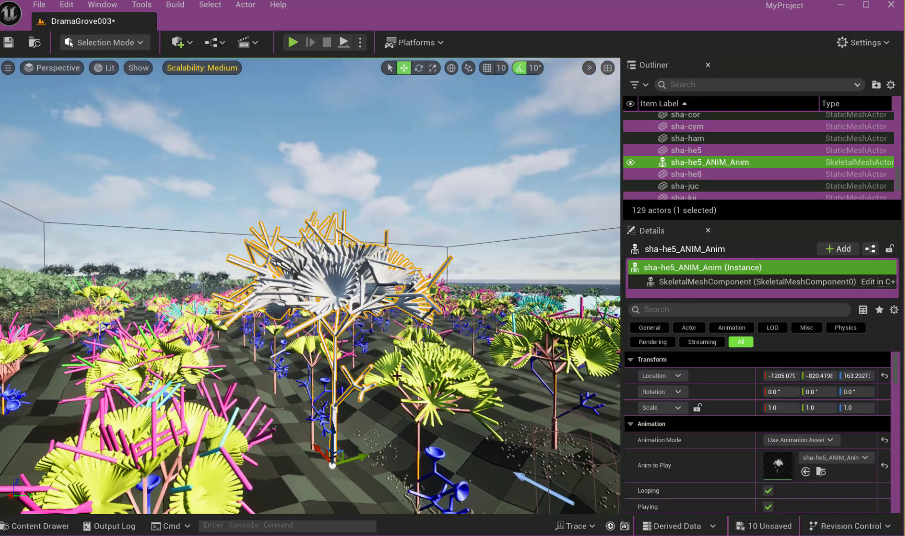